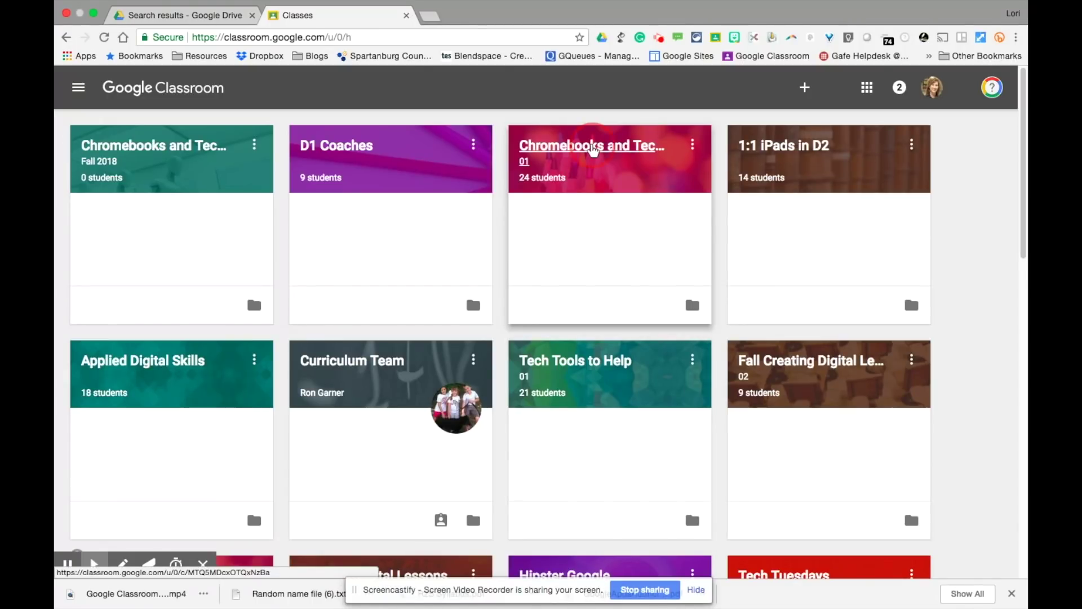
Add a topic named Hyperdocs to the classwork of the Chromebooks and Tech Tools in D2 01 class.
left_click(571, 147)
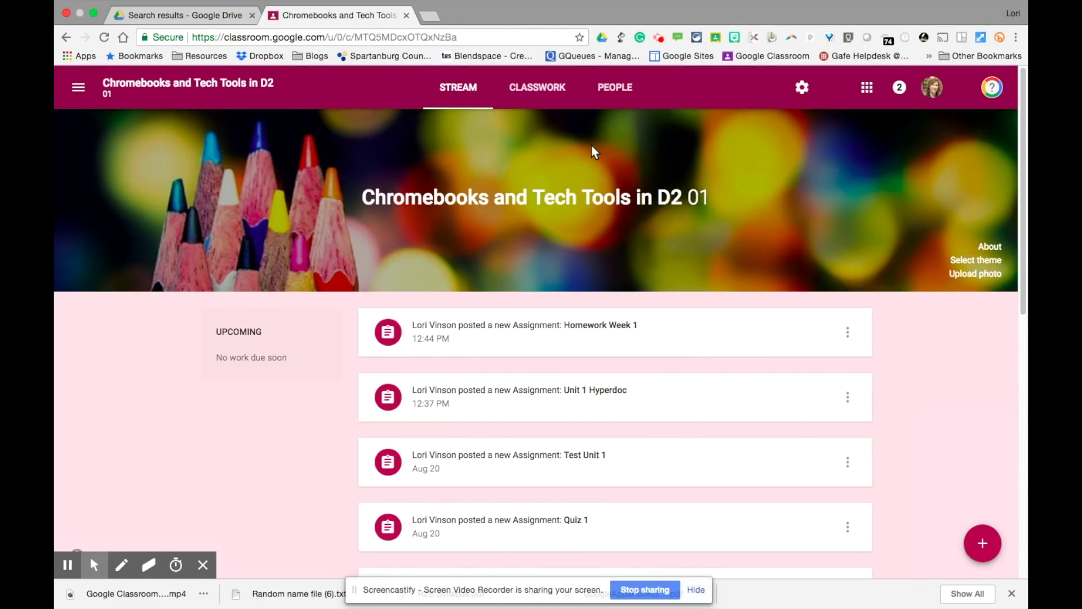
left_click(548, 92)
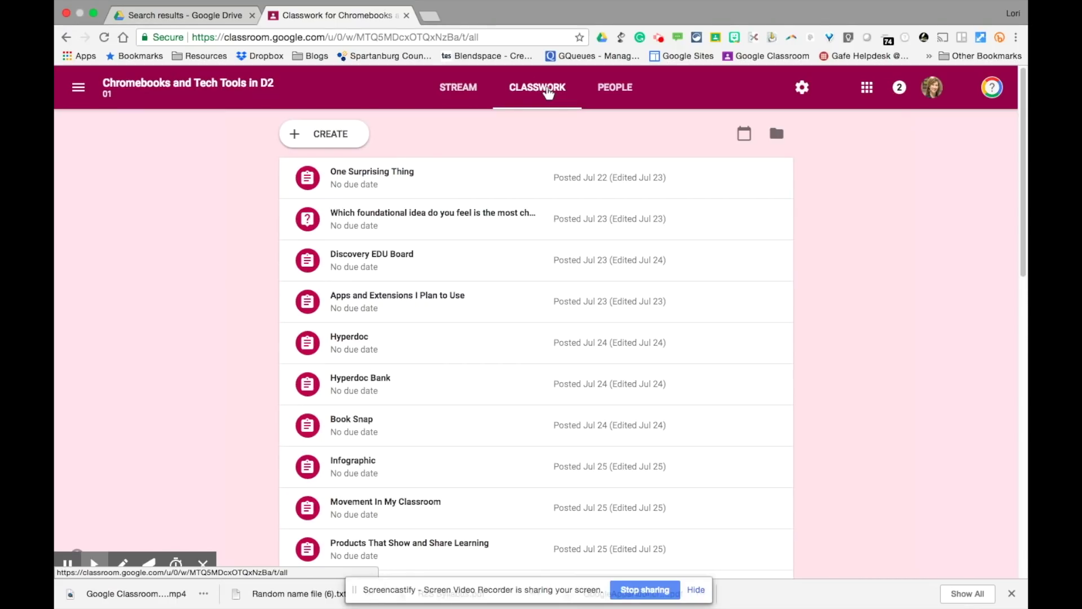
left_click(321, 141)
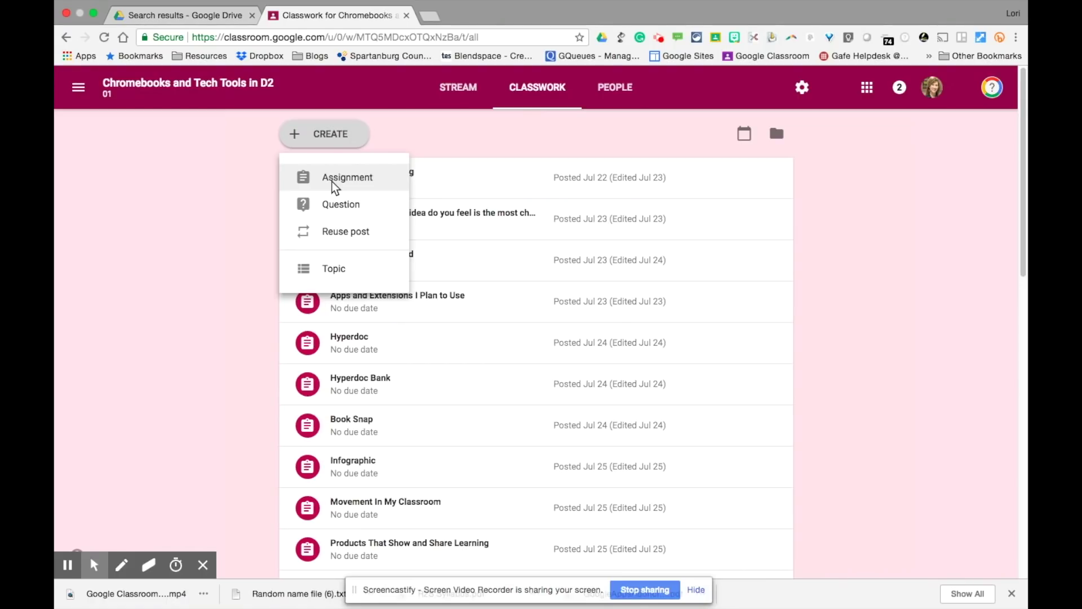
left_click(340, 271)
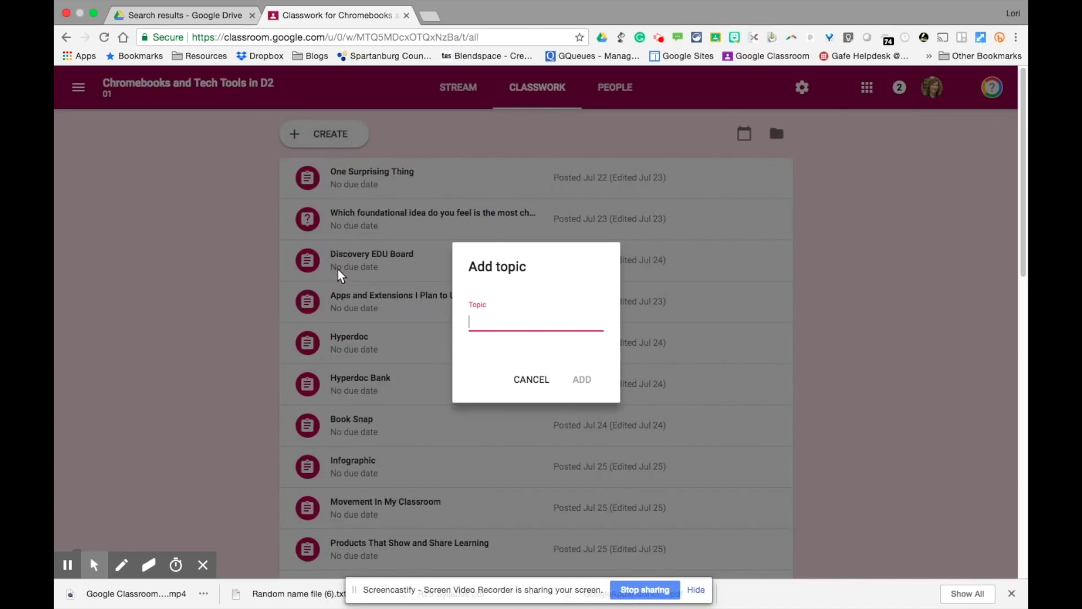
type("Hyperdocs")
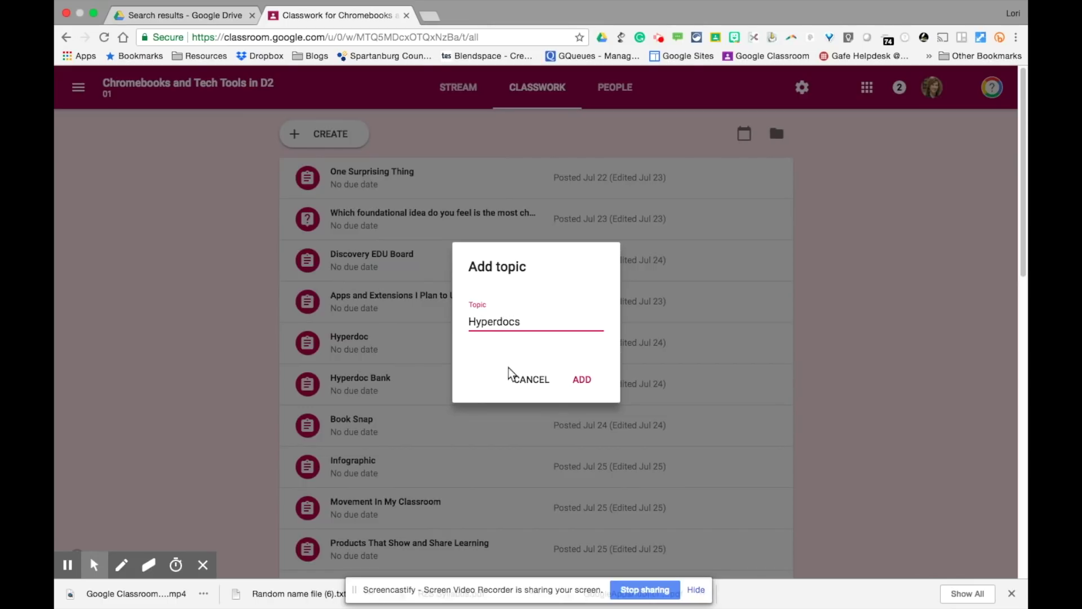
left_click(586, 384)
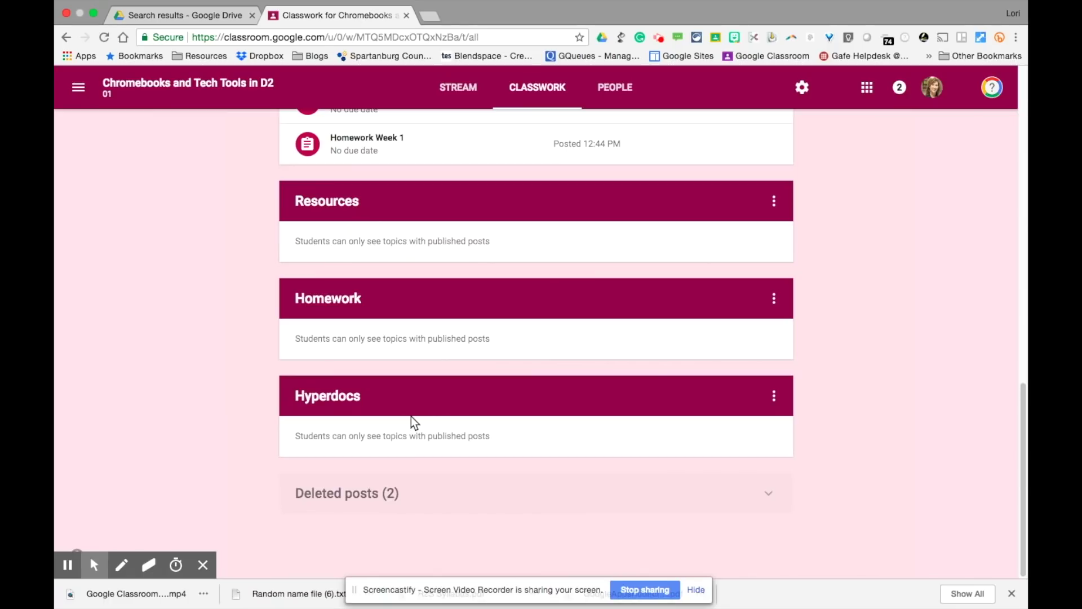
Create an assignment titled Hyperdoc Week 1 under the Hyperdocs topic and assign it to all students.
scroll(414, 421, "up", 20)
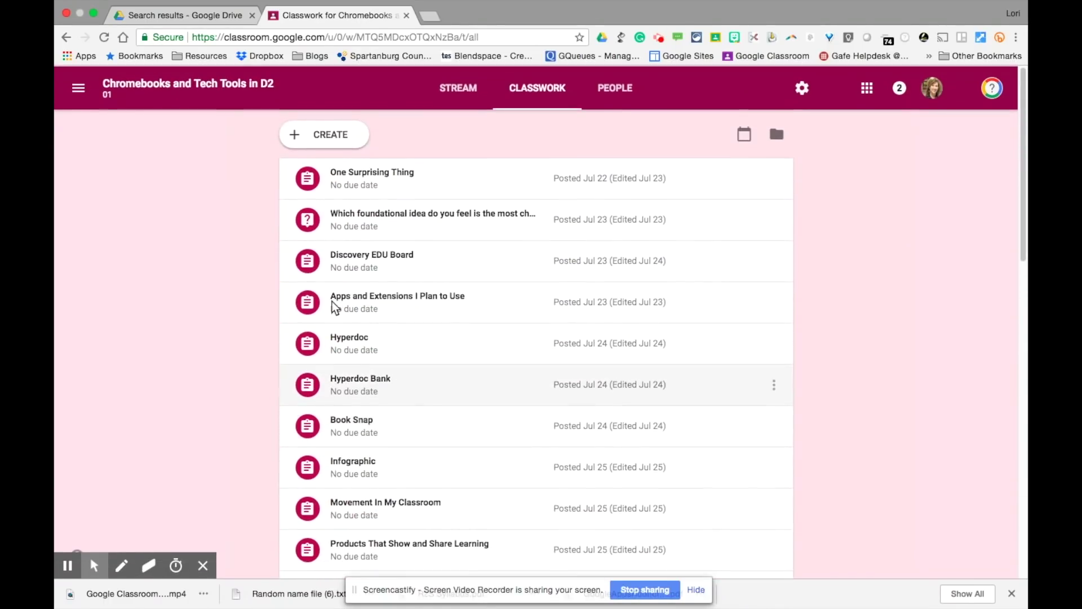
left_click(308, 139)
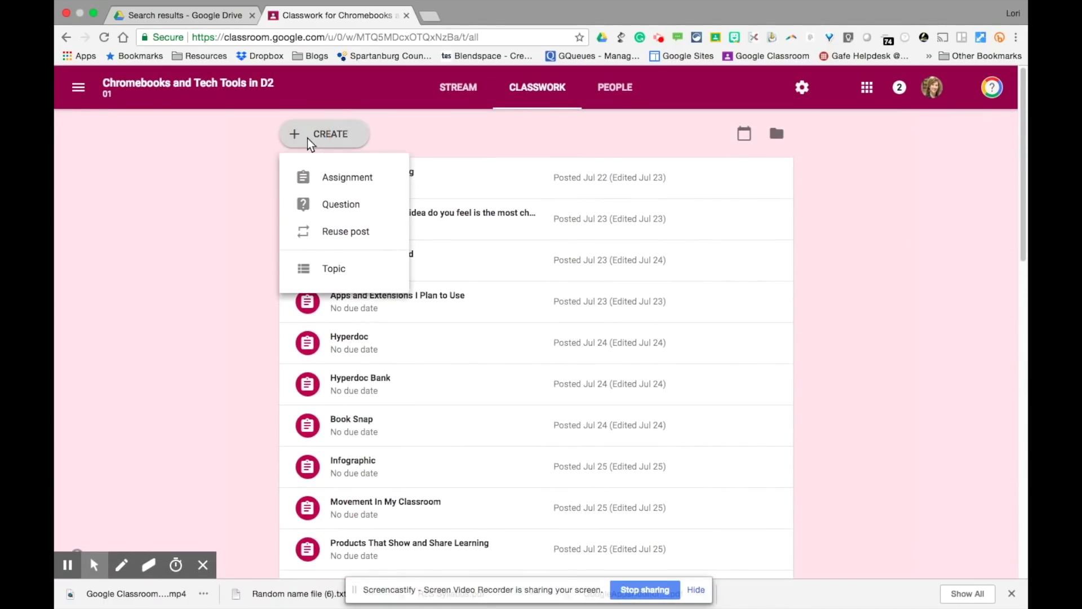
left_click(342, 180)
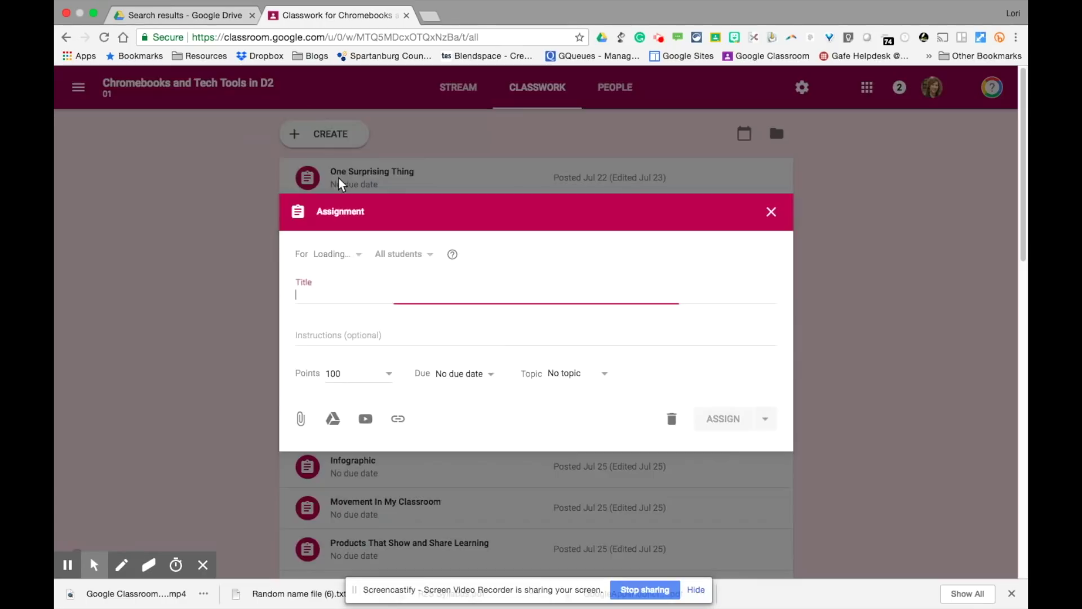
type("Hy")
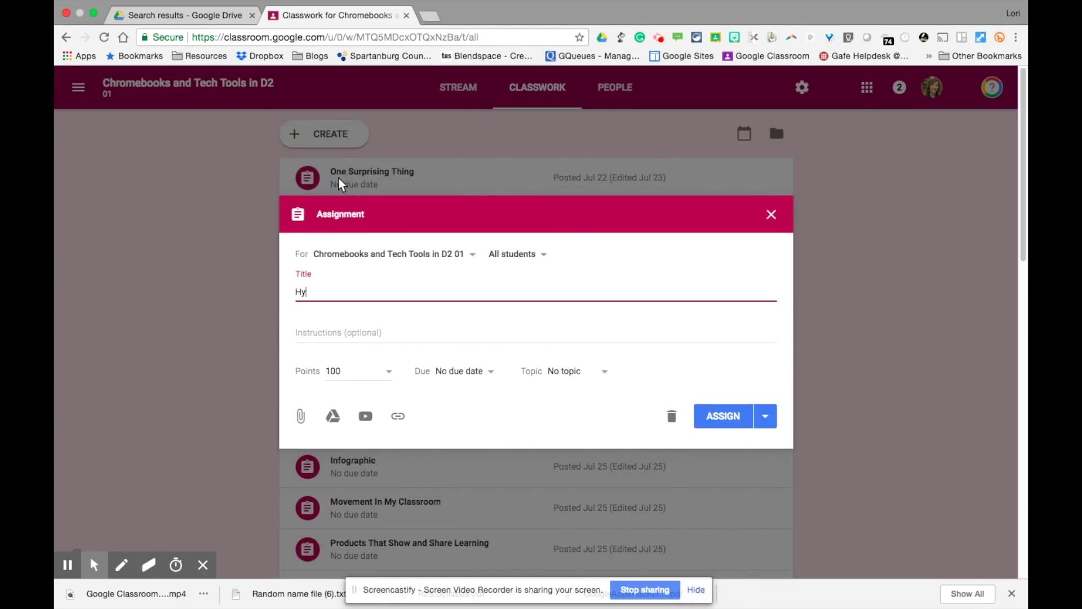
type("perdoc Week 1")
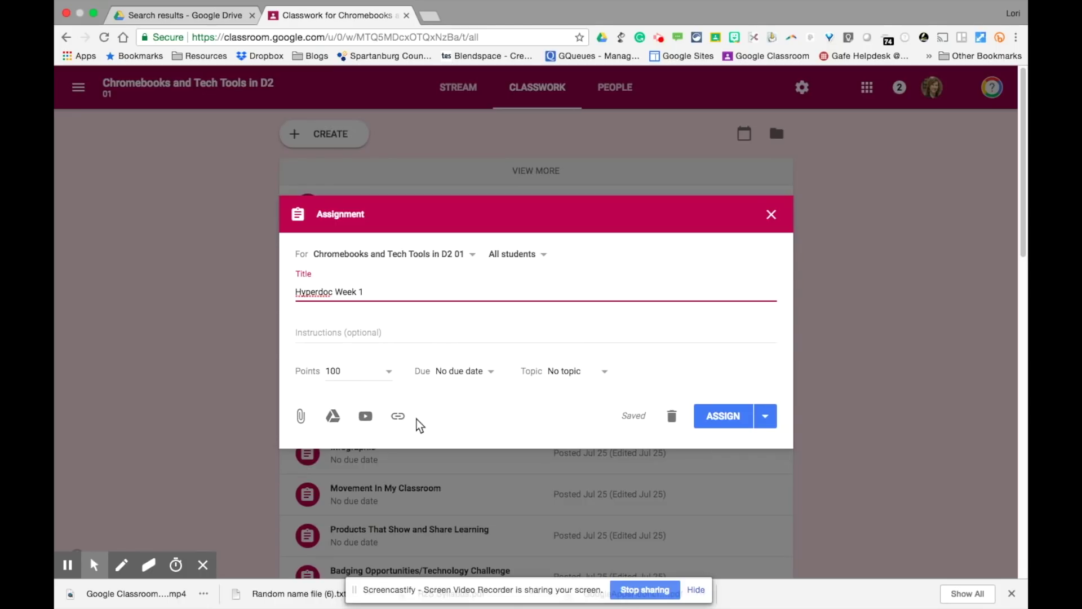
left_click(606, 374)
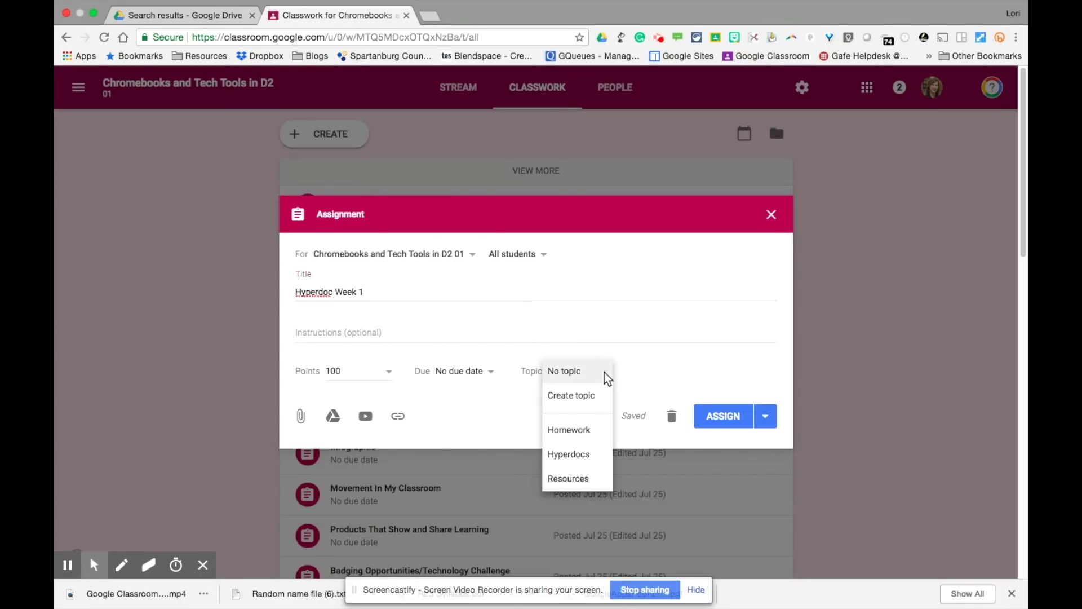
left_click(583, 457)
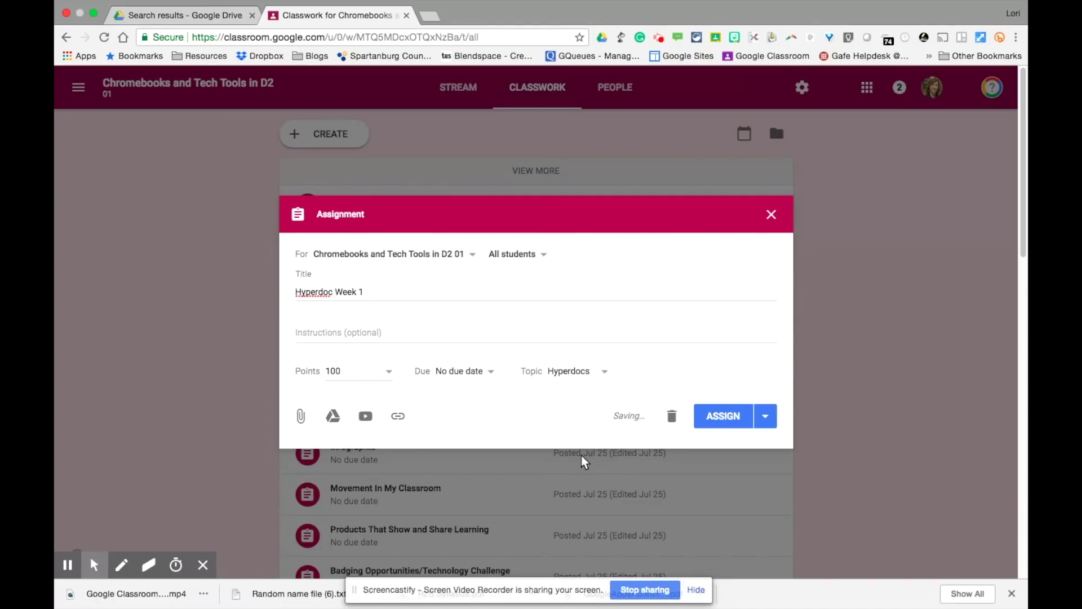
left_click(727, 419)
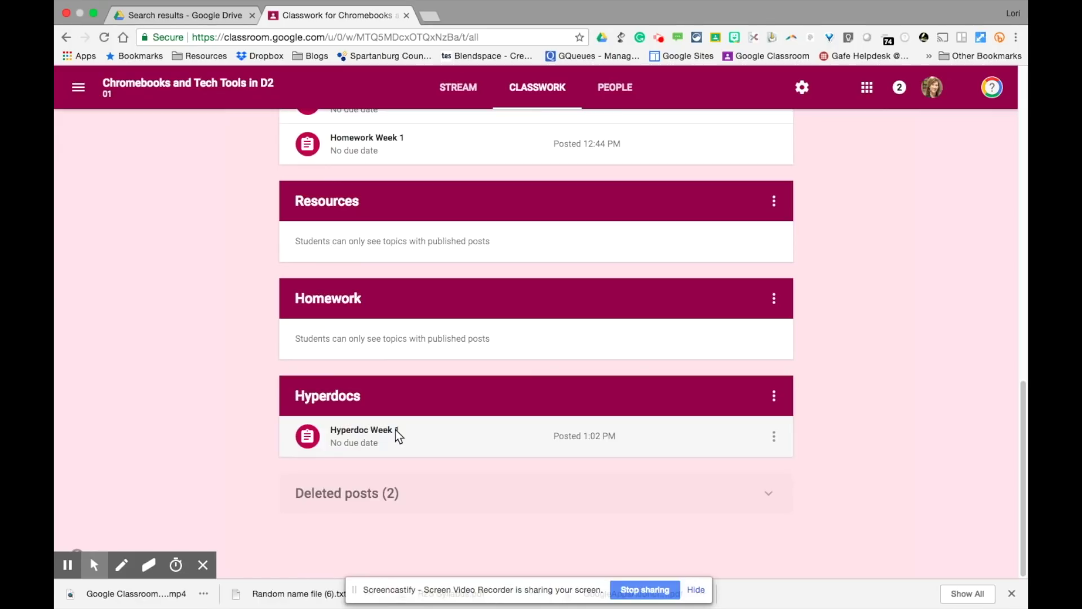
Hide the screen-sharing notice and look through the class stream's posts and its options for adding a new post.
scroll(394, 429, "up", 3)
scroll(394, 429, "up", 9)
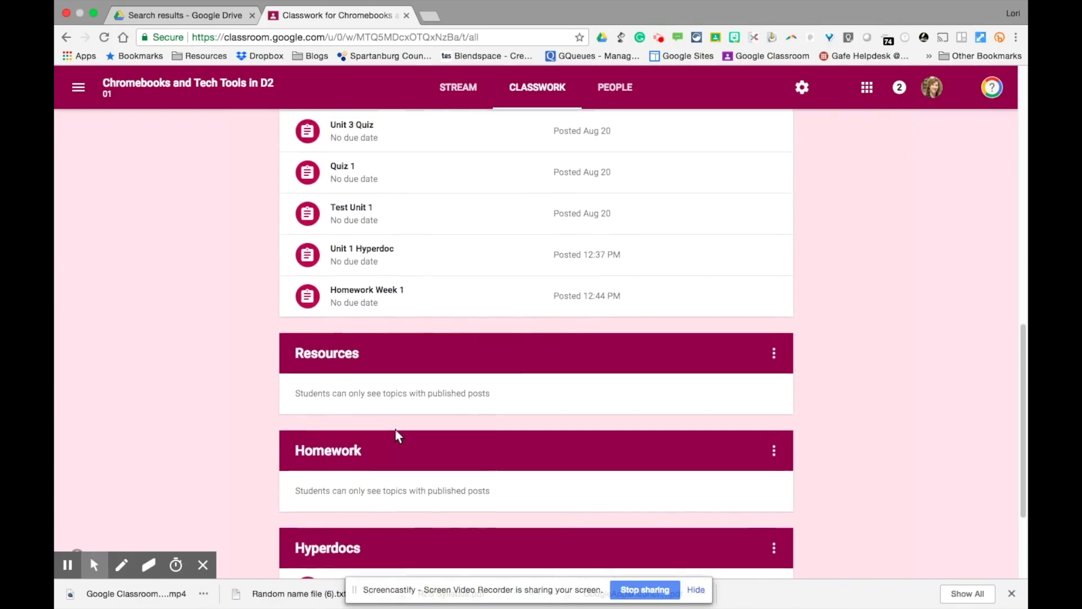
scroll(394, 429, "up", 4)
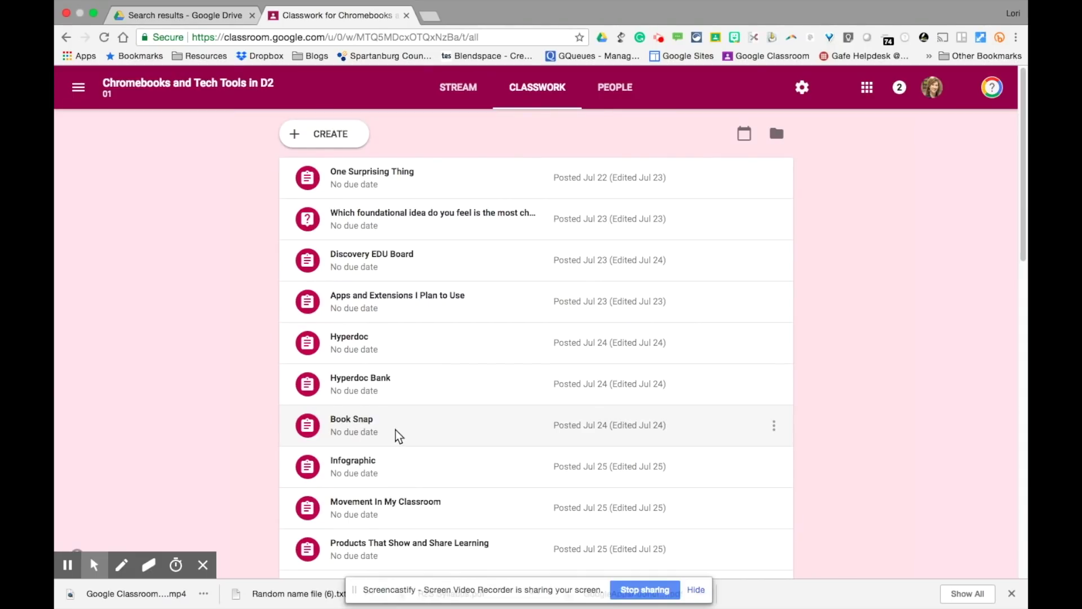
left_click(697, 593)
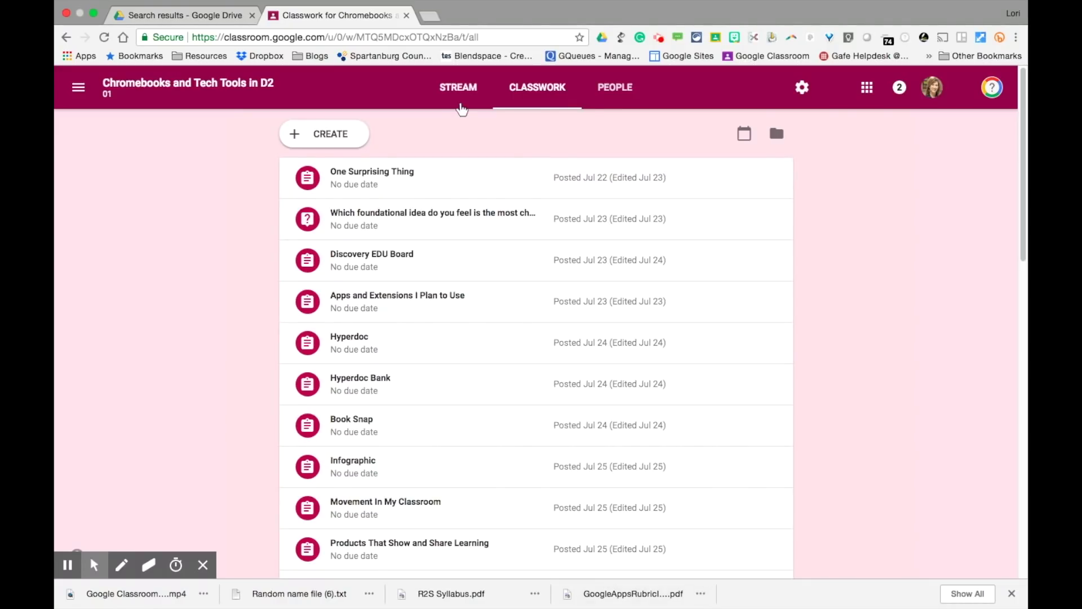
left_click(462, 96)
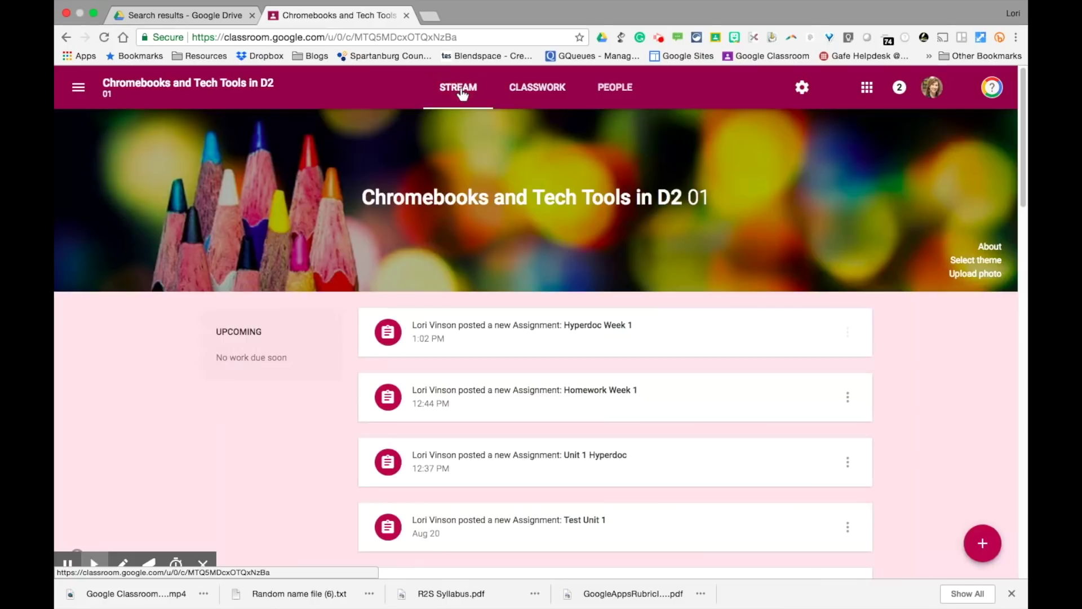
scroll(613, 291, "down", 6)
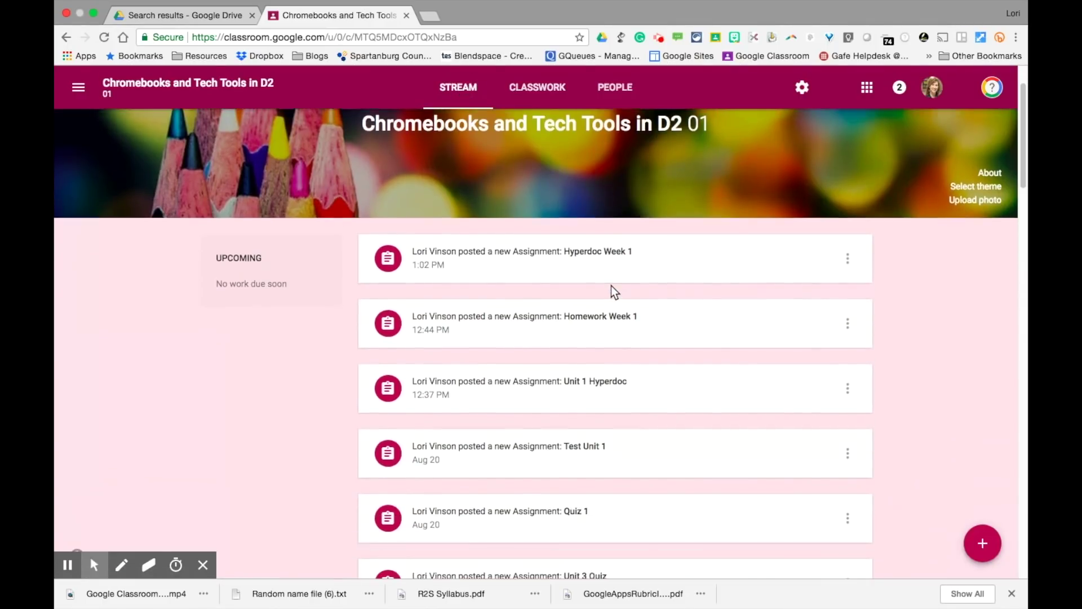
scroll(615, 292, "down", 1)
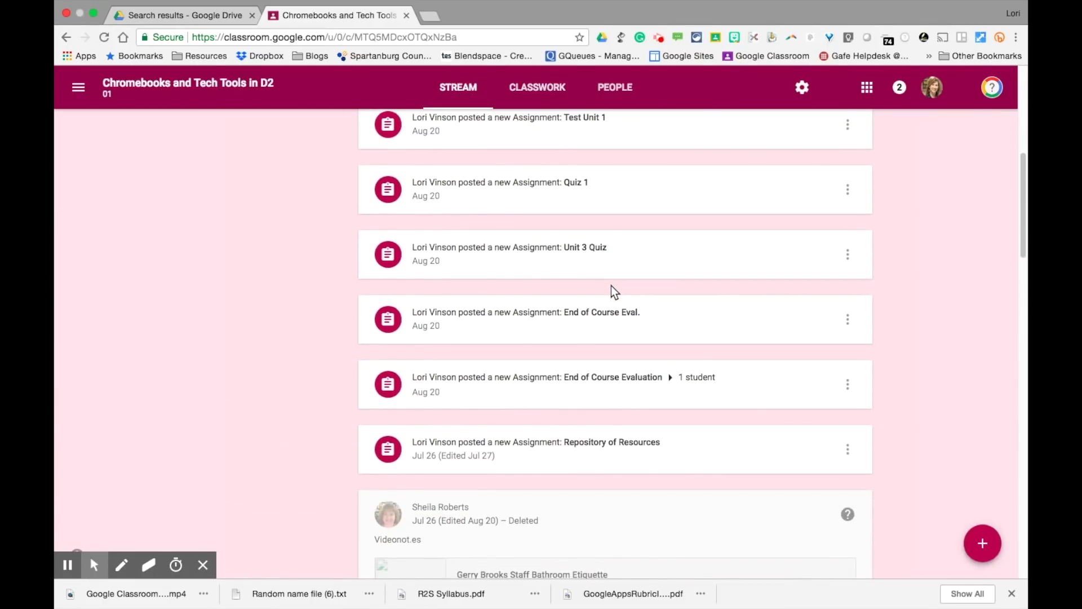
scroll(611, 286, "down", 4)
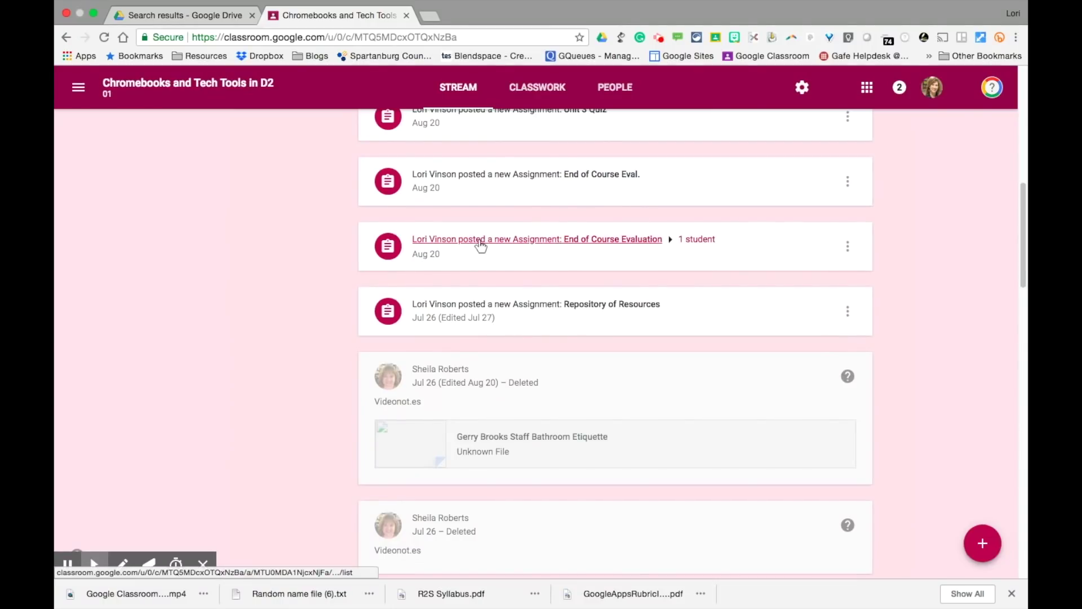
scroll(579, 240, "down", 3)
scroll(579, 241, "down", 5)
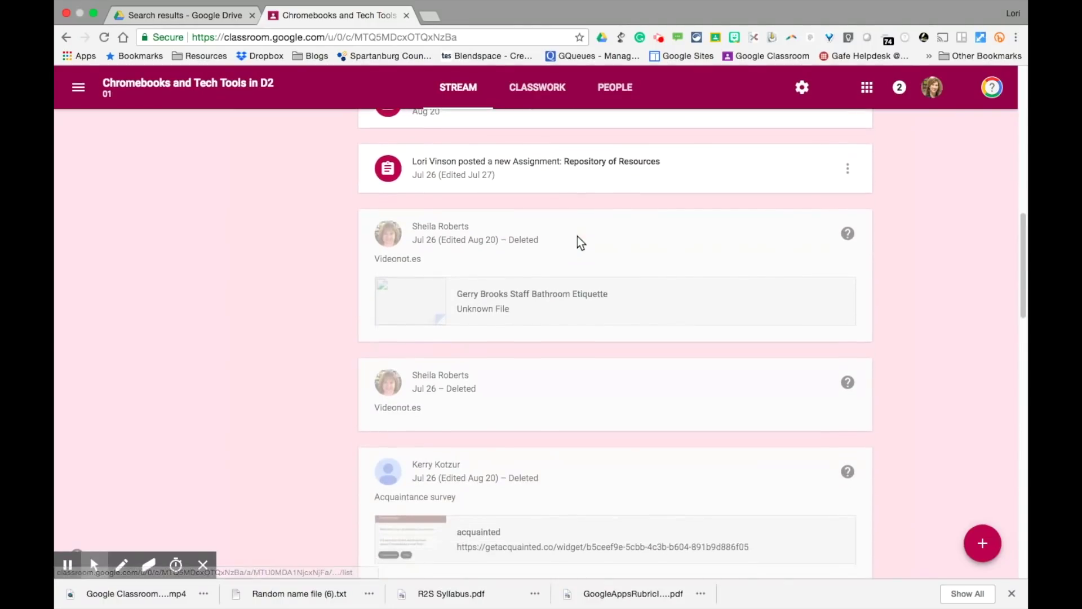
scroll(581, 243, "down", 10)
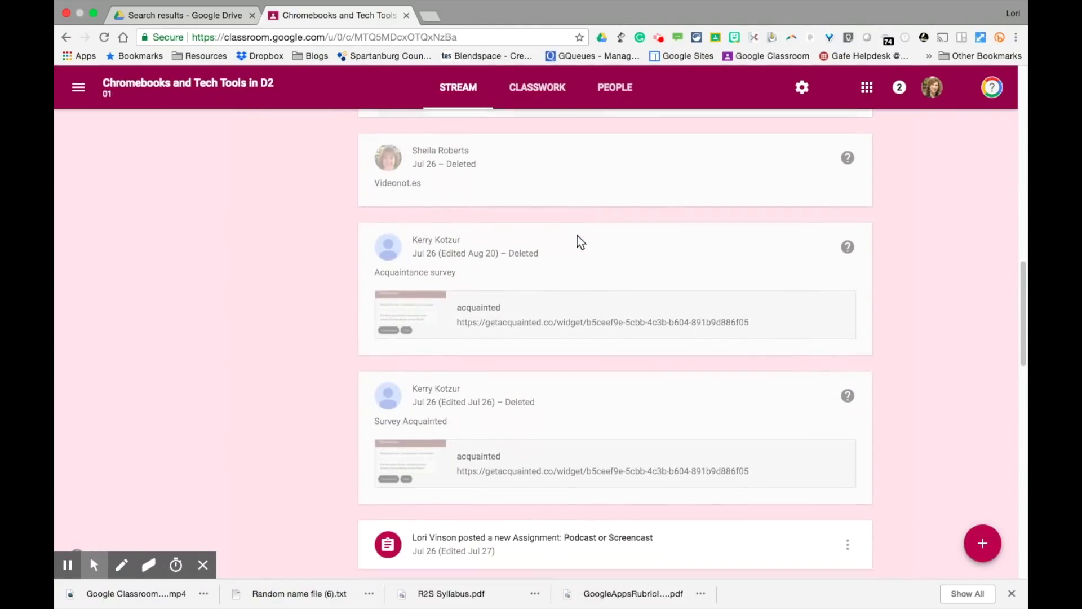
scroll(579, 241, "down", 2)
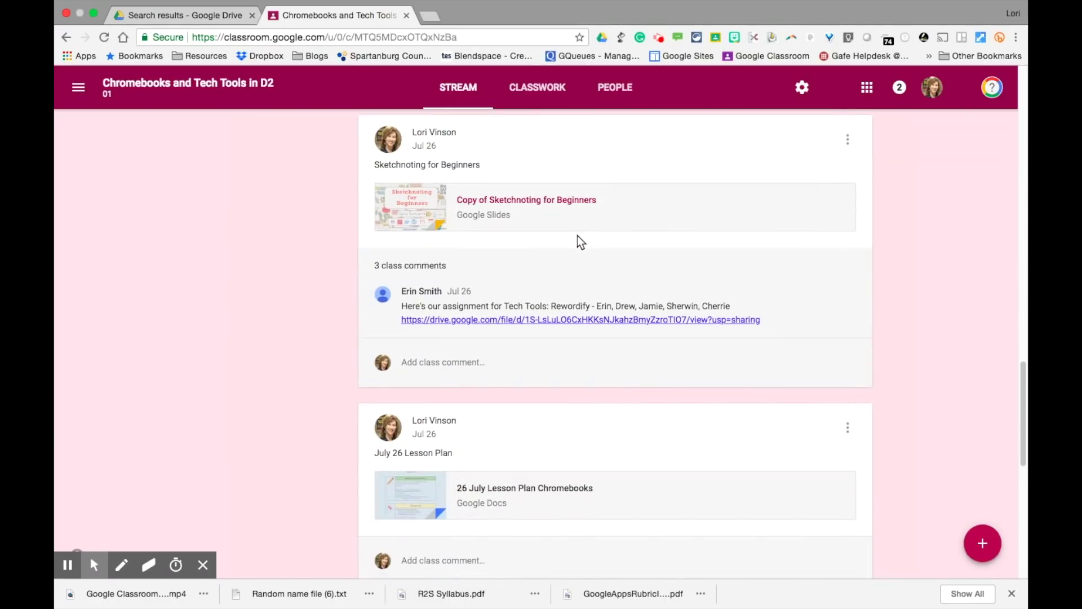
scroll(577, 236, "down", 3)
scroll(604, 349, "down", 3)
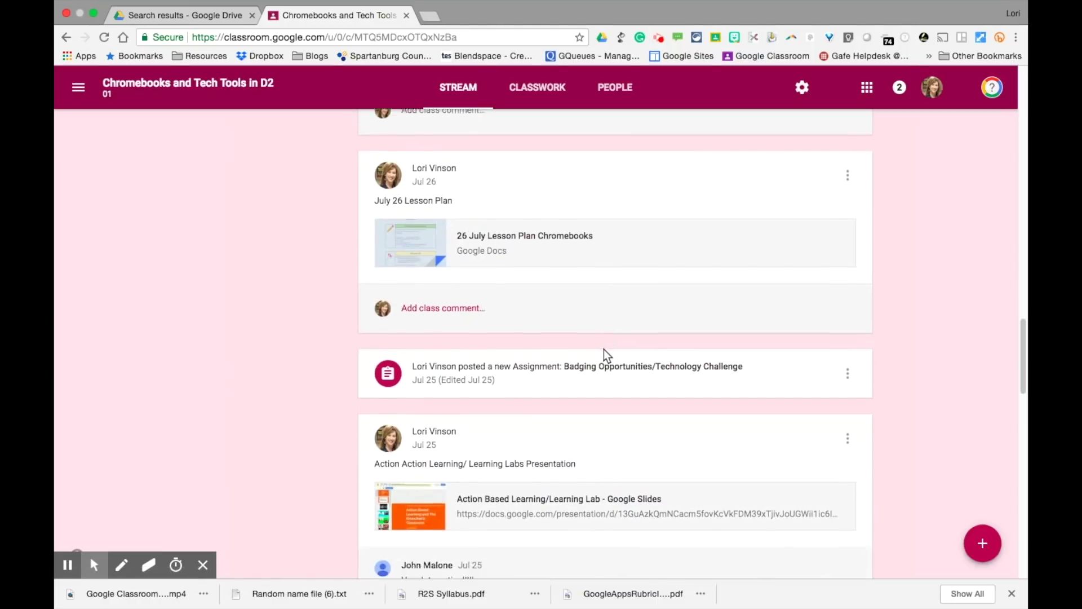
mouse_move(981, 542)
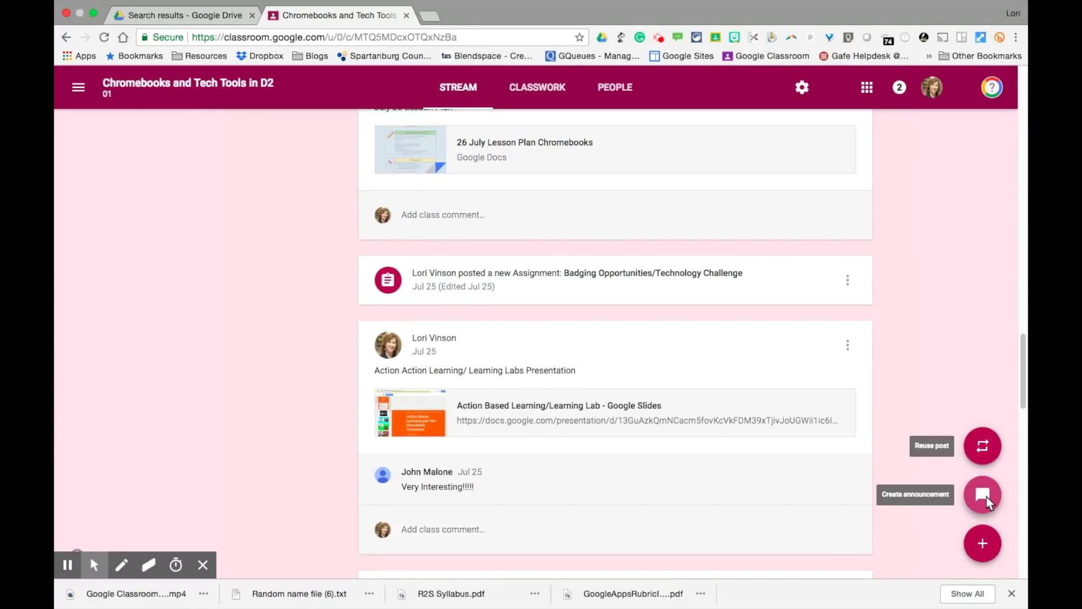
View the forms for inviting teachers and students to the class, cancelling each without sending an invitation.
left_click(617, 90)
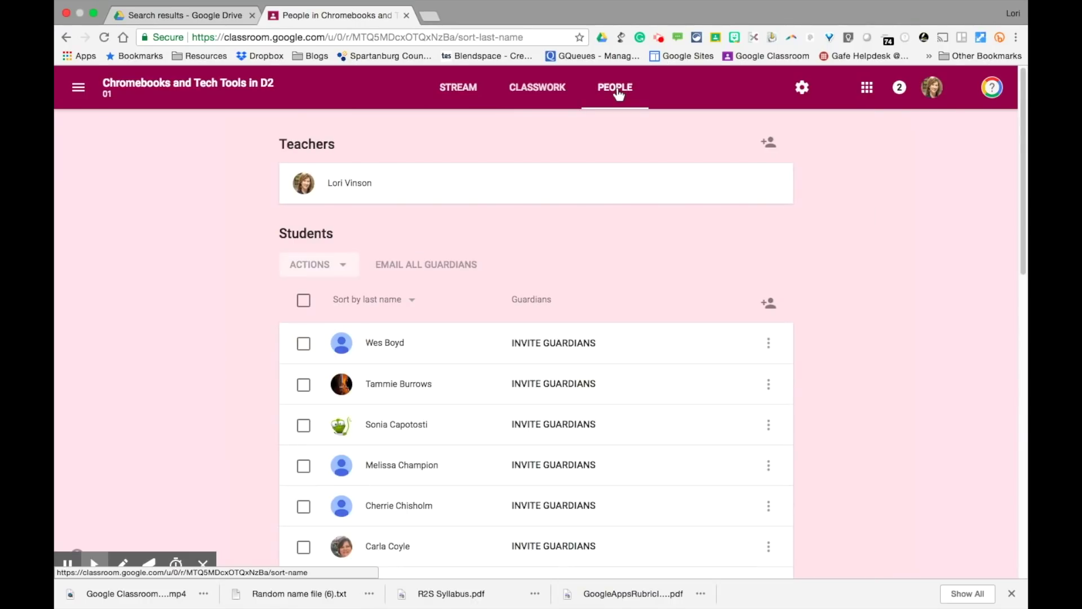
left_click(769, 144)
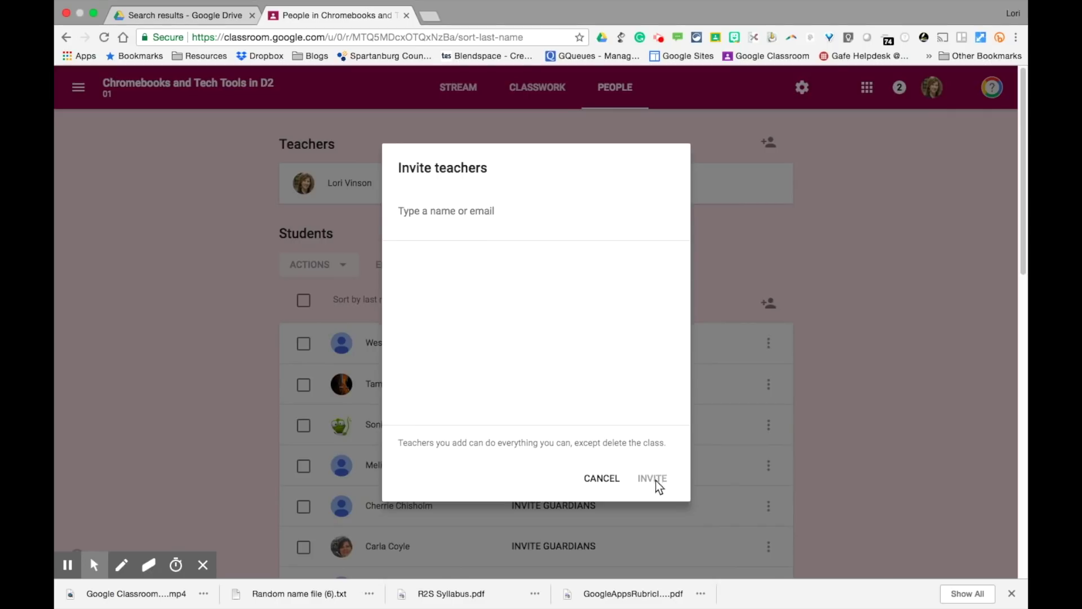
left_click(602, 479)
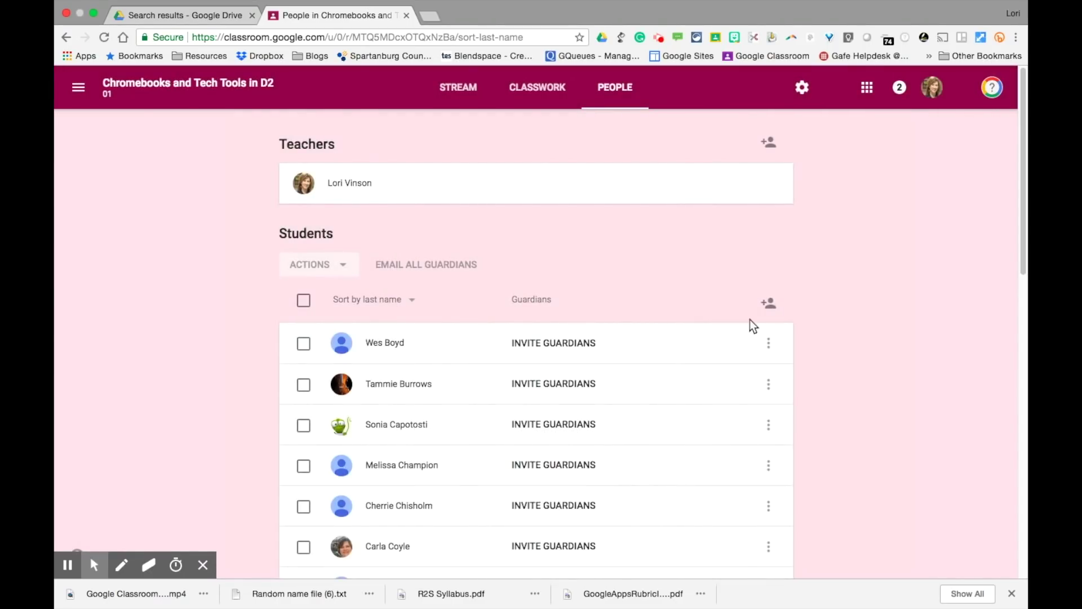
left_click(770, 305)
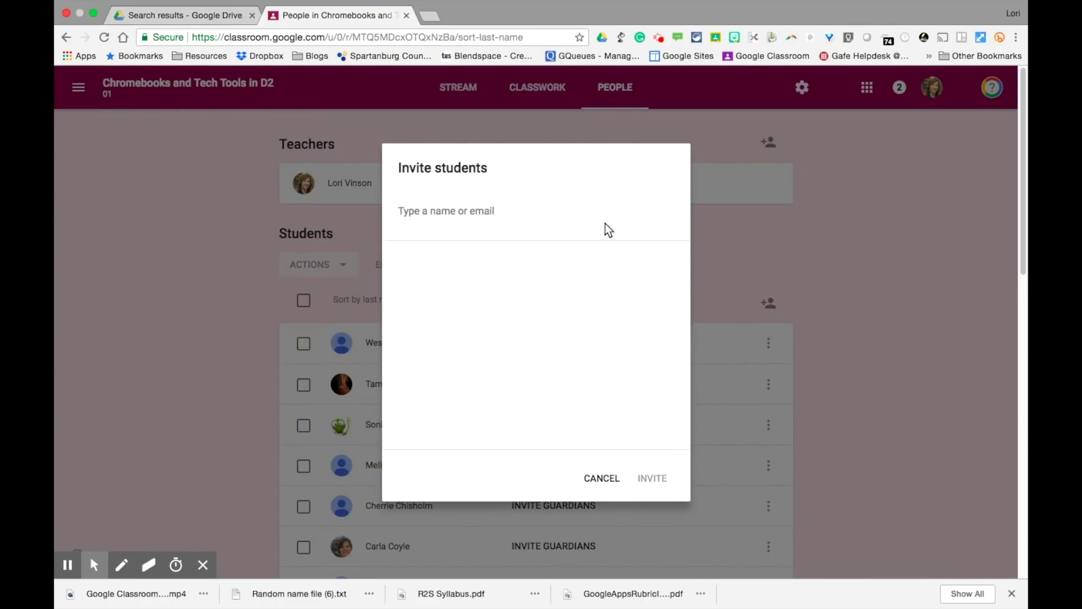
left_click(607, 480)
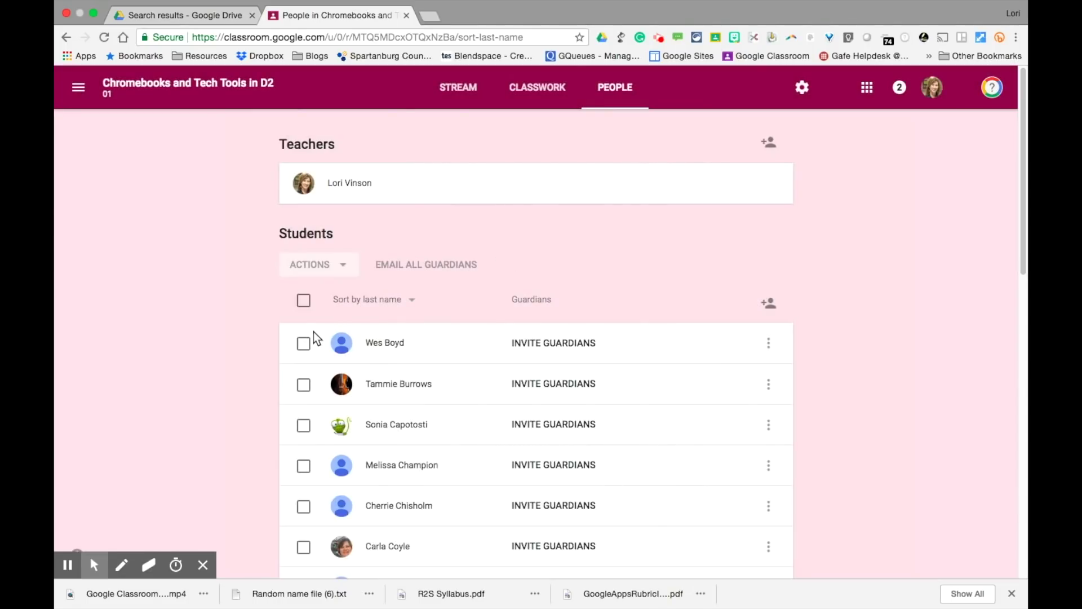
Select the first student in the roster to view the available actions, and clear the selection.
left_click(302, 345)
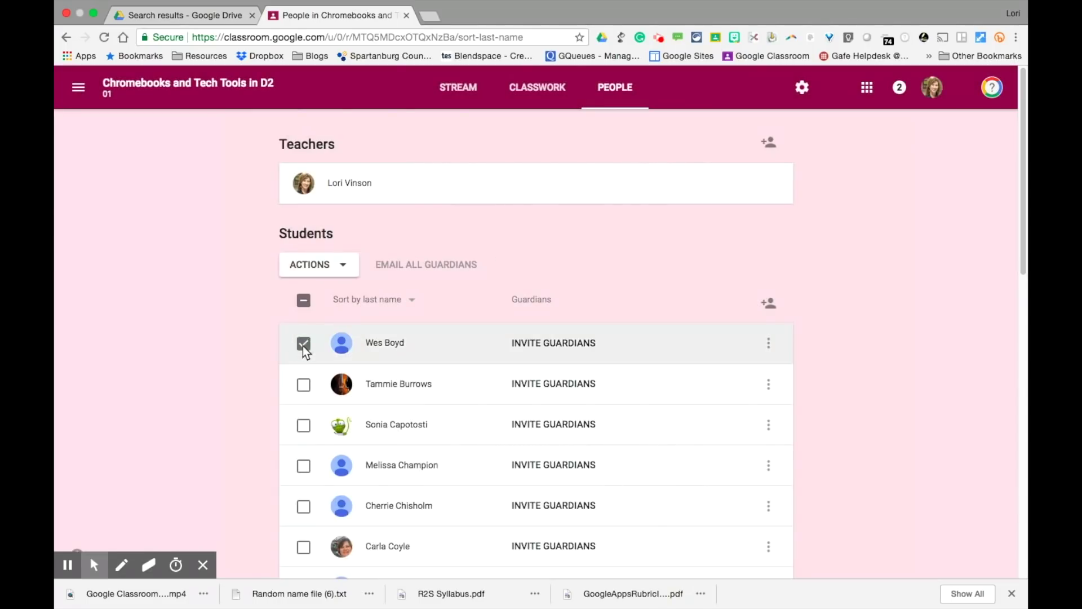
left_click(344, 266)
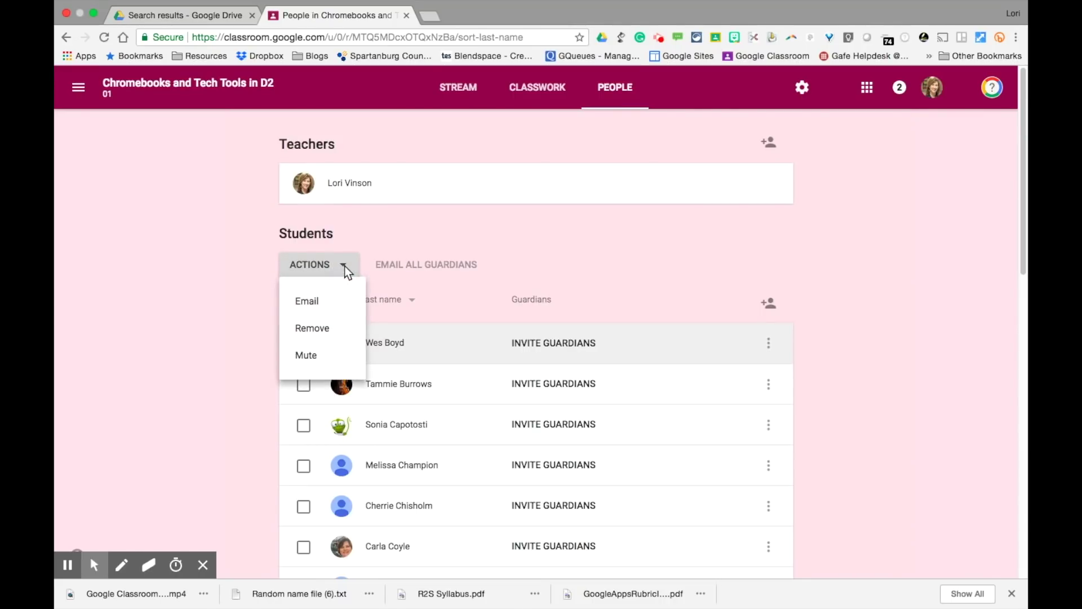
left_click(343, 266)
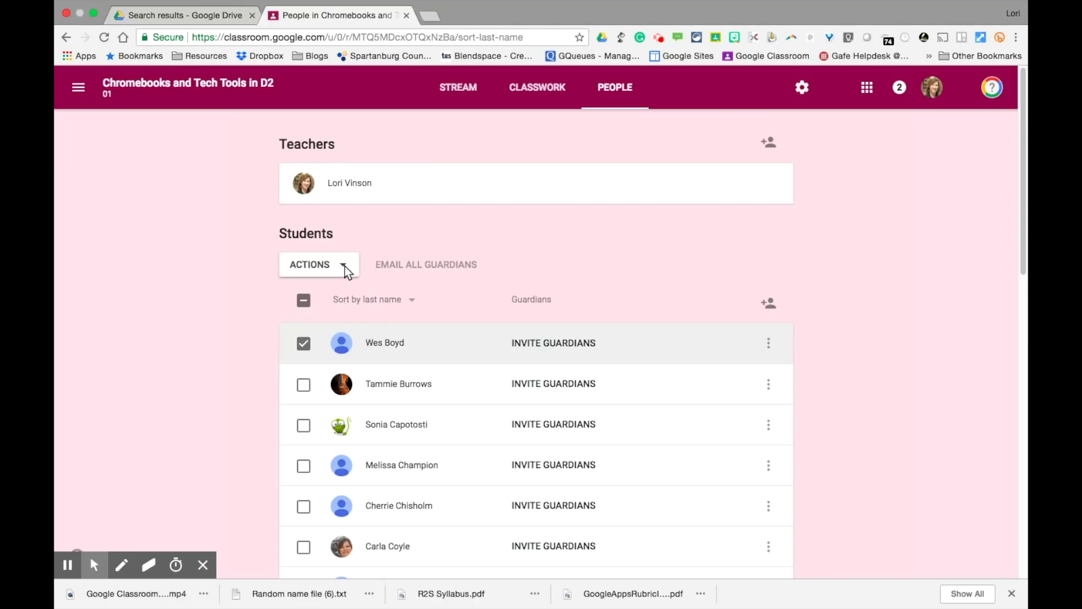
left_click(304, 344)
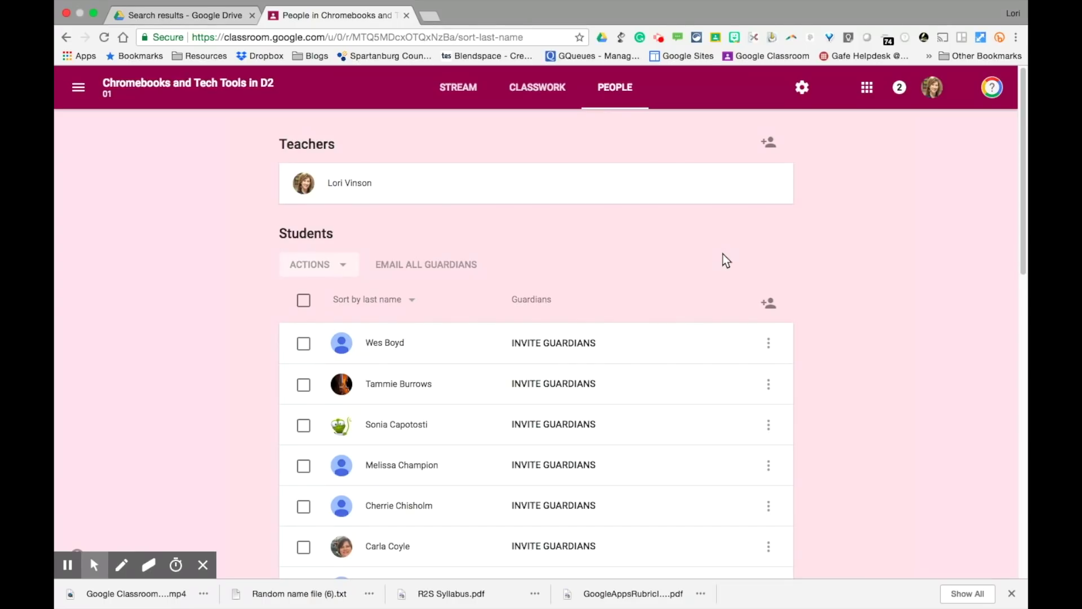
Open the class settings and display the class code enlarged and in full screen, then return to the settings.
left_click(802, 89)
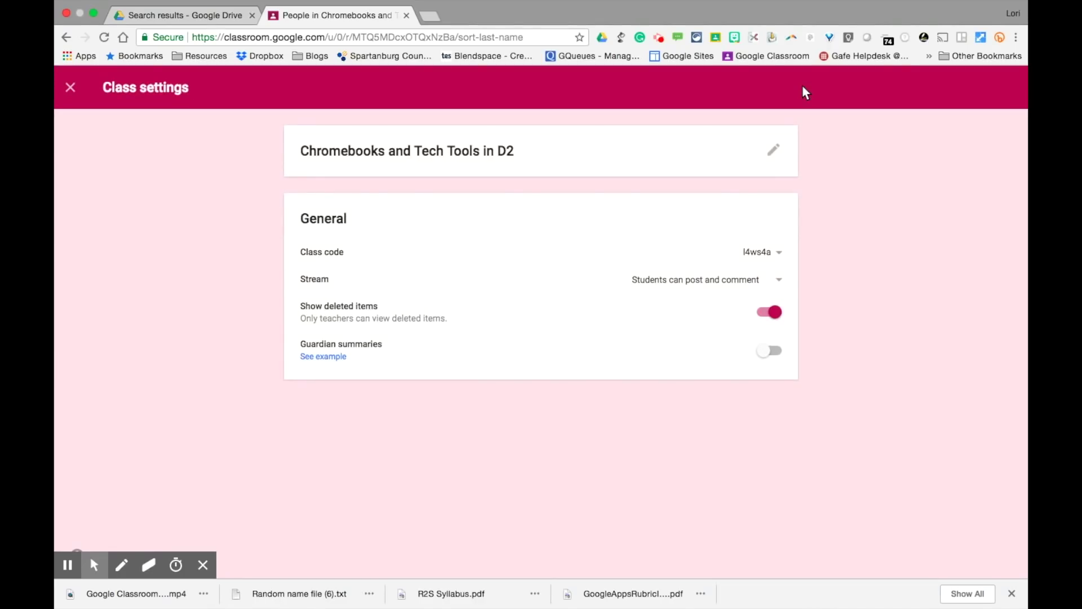
left_click(775, 255)
left_click(747, 291)
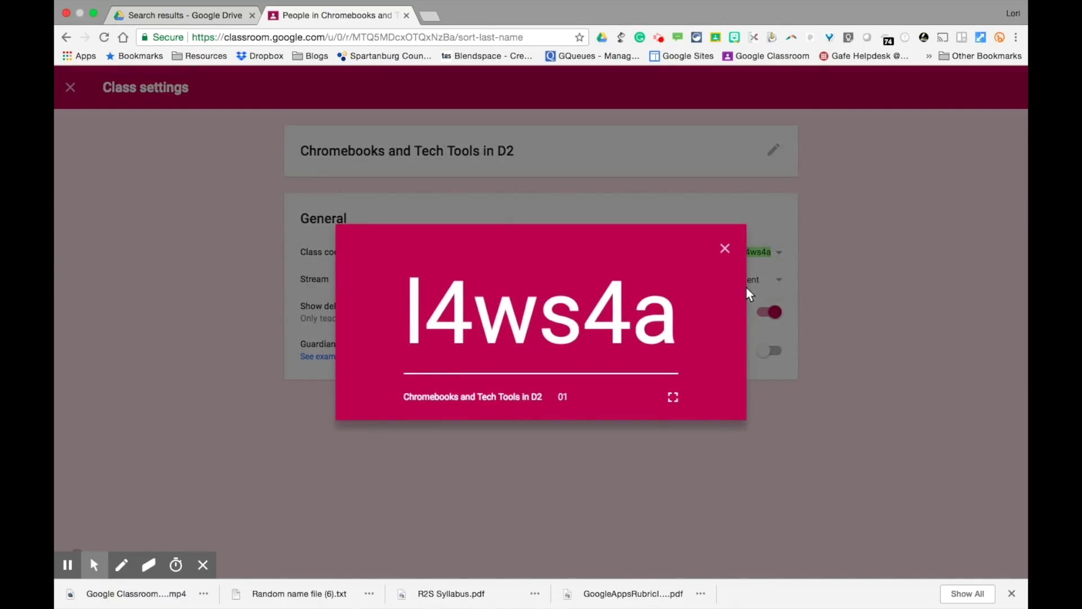
left_click(673, 397)
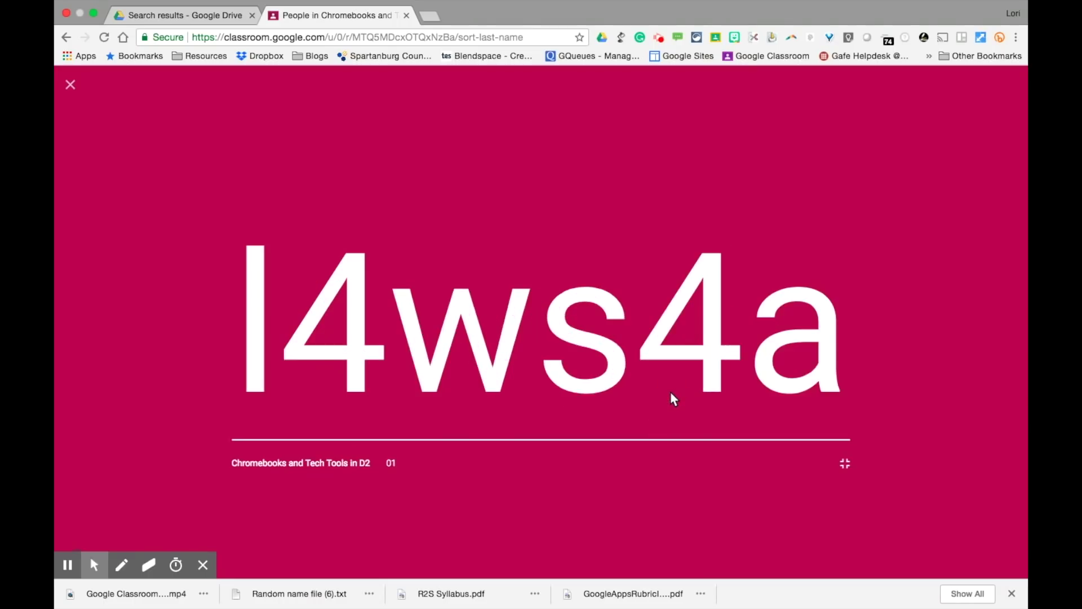
left_click(844, 463)
left_click(725, 248)
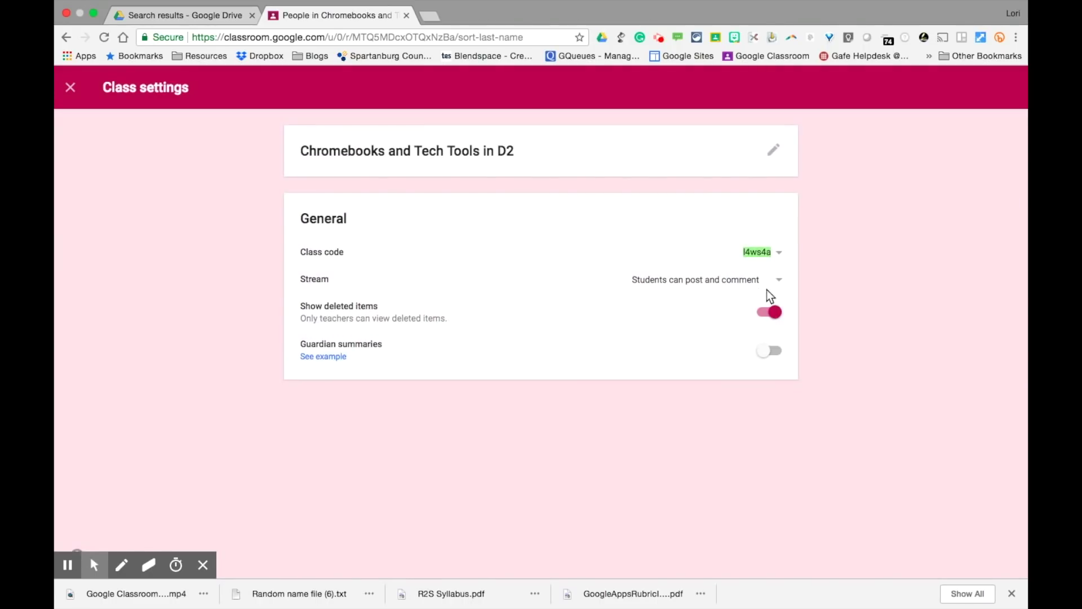
View the stream's posting and commenting permission choices without changing them, and leave the class settings.
left_click(779, 281)
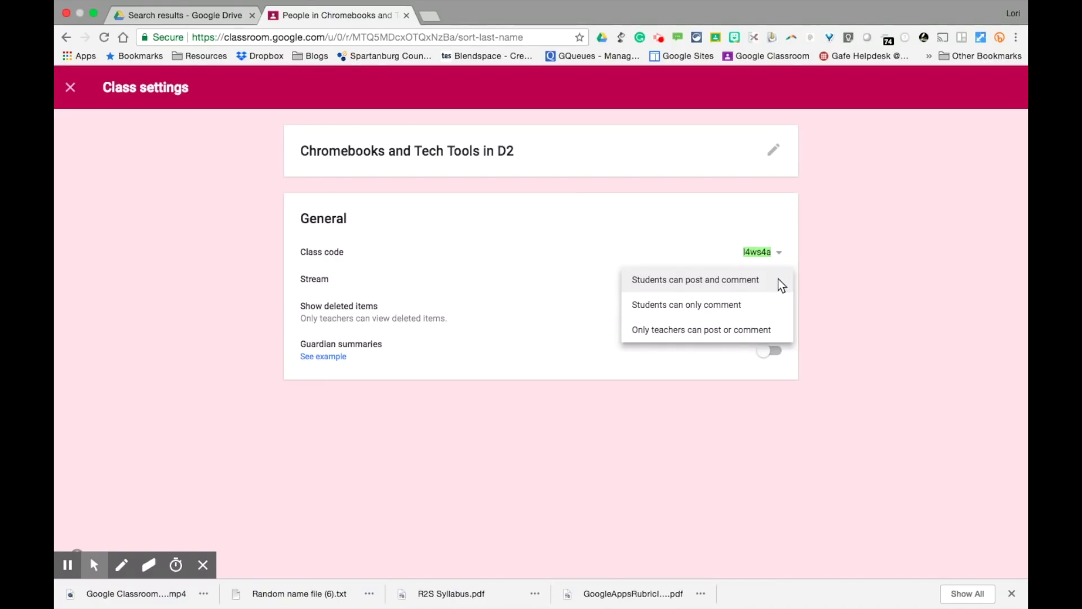
left_click(843, 369)
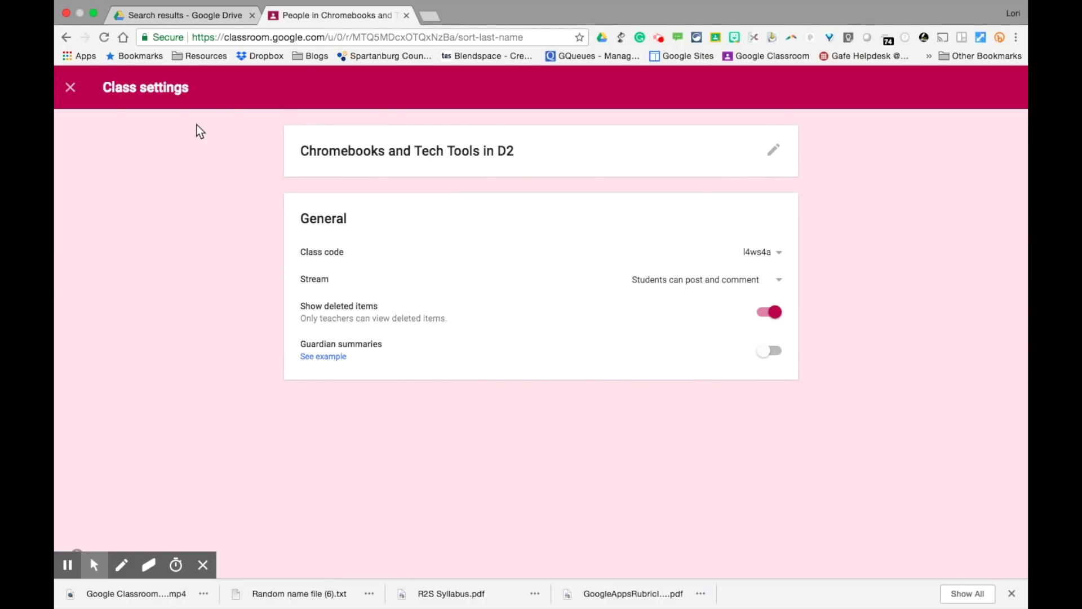
left_click(72, 89)
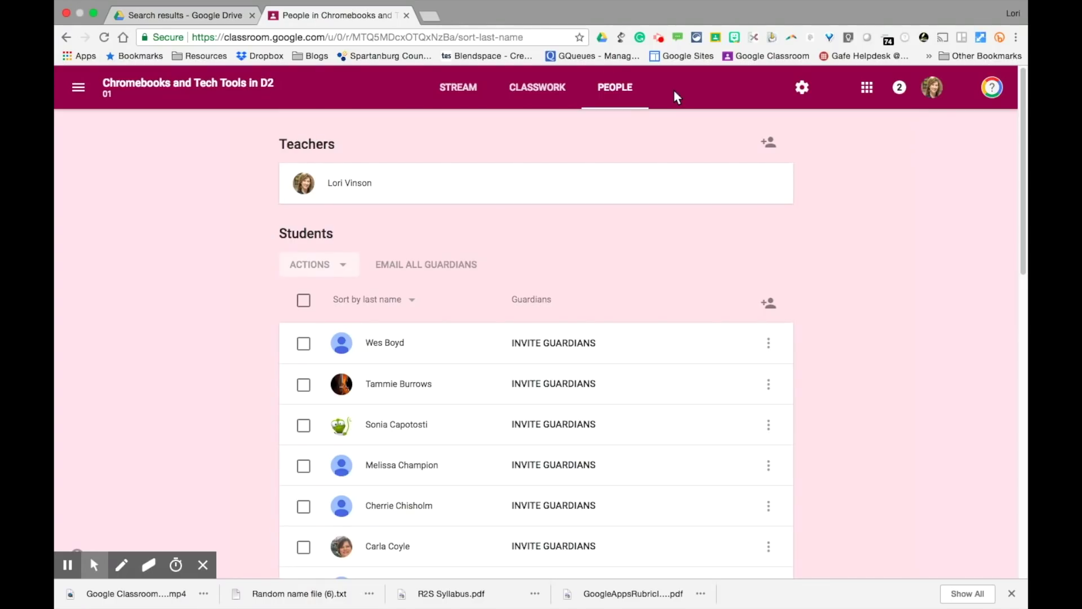
Look through the Classwork page's assignments and its Resources, Homework and Hyperdocs topics.
left_click(553, 91)
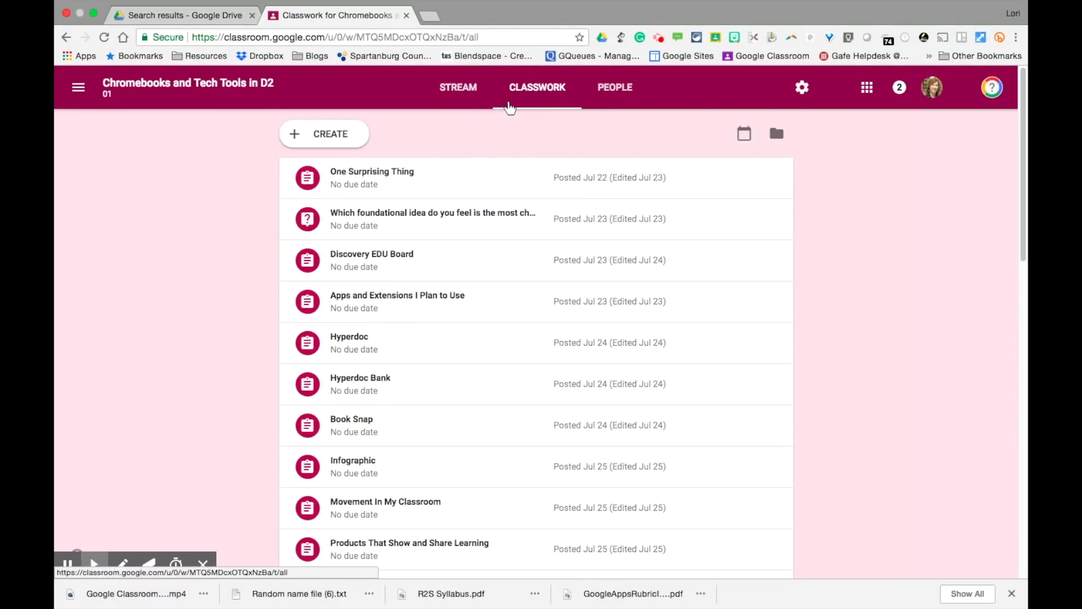
scroll(509, 107, "down", 15)
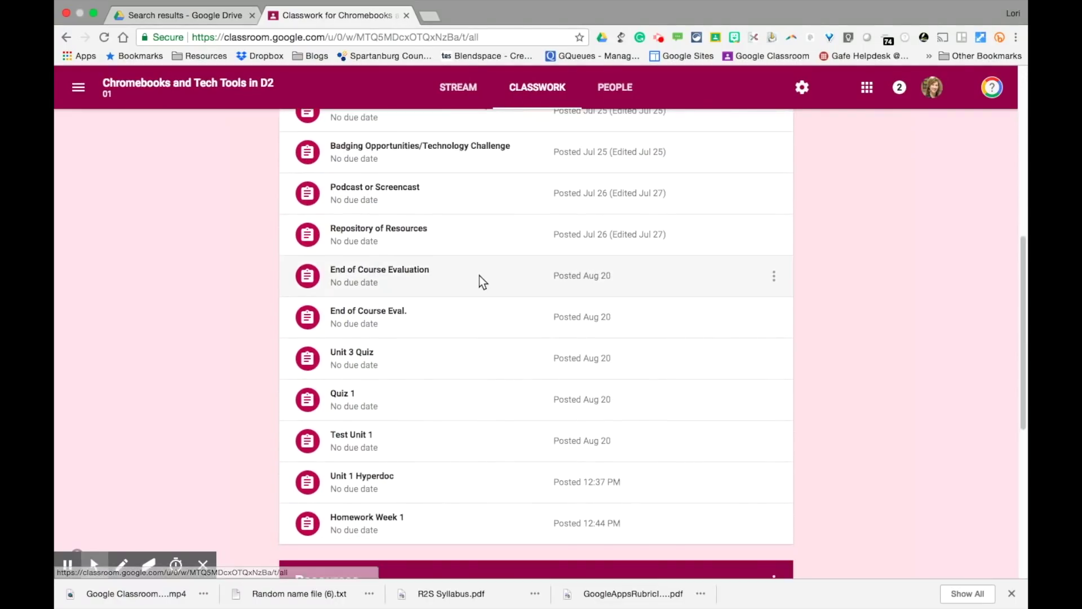
scroll(483, 281, "down", 1)
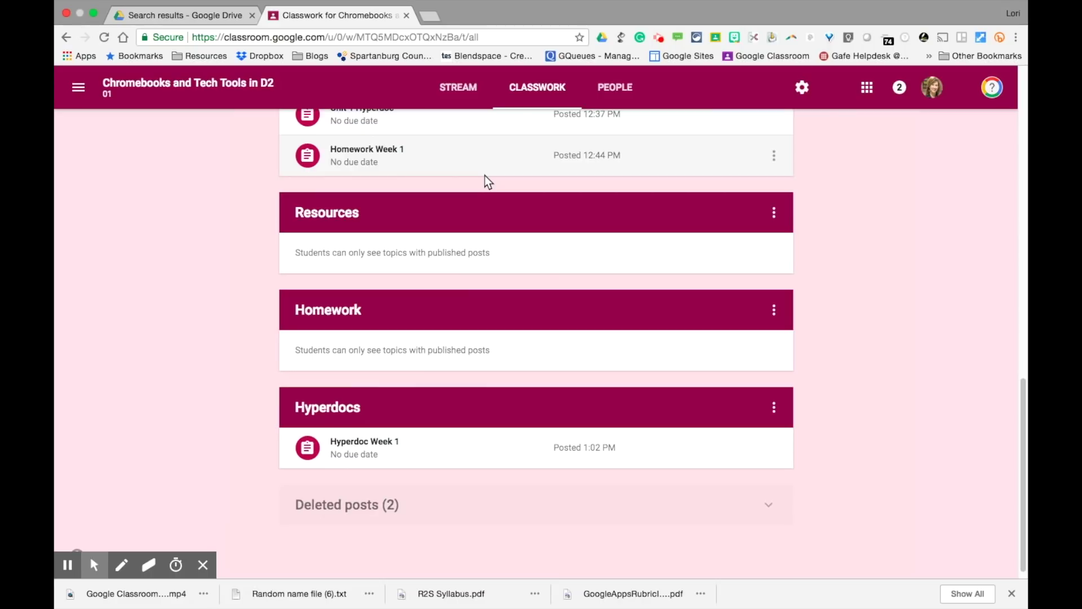
scroll(488, 182, "down", 1)
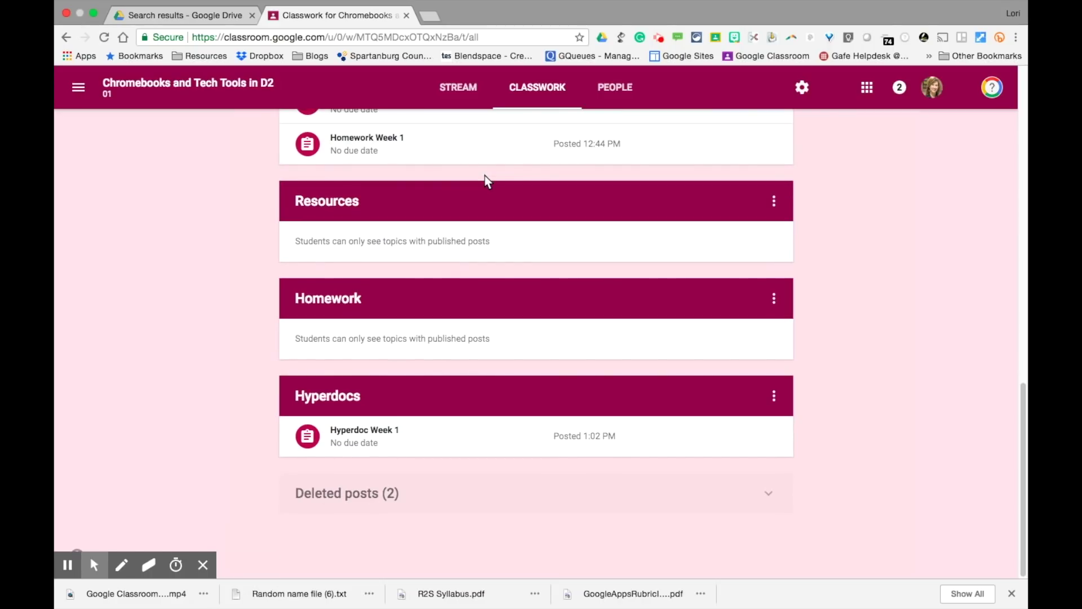
scroll(488, 189, "up", 4)
scroll(488, 192, "up", 6)
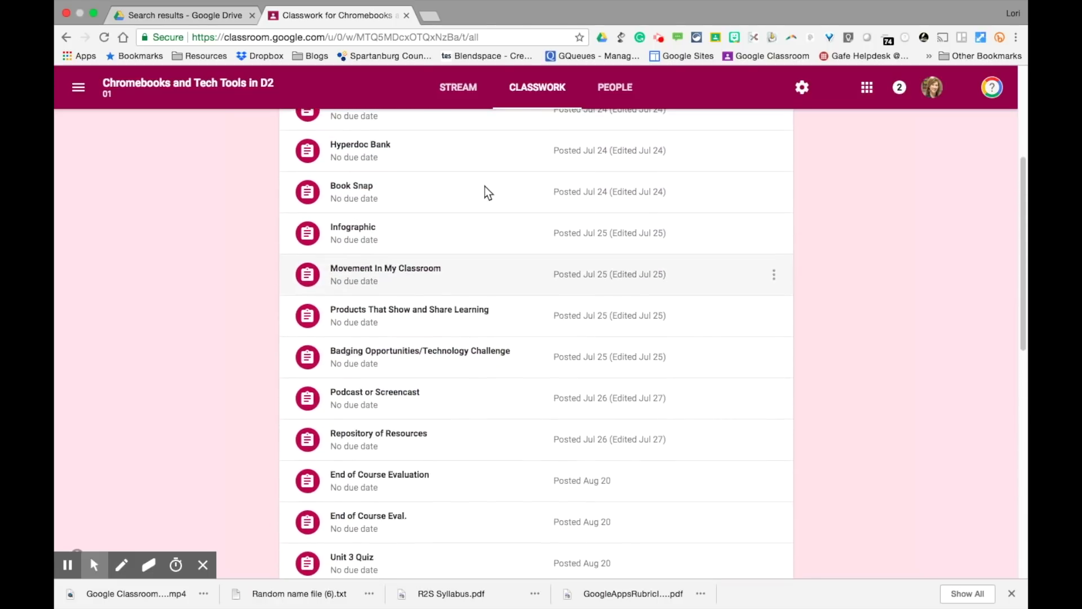
scroll(488, 192, "up", 1)
Expand the Book Snap assignment, view its student work, and open the first student's Wonder book snap for grading.
left_click(361, 244)
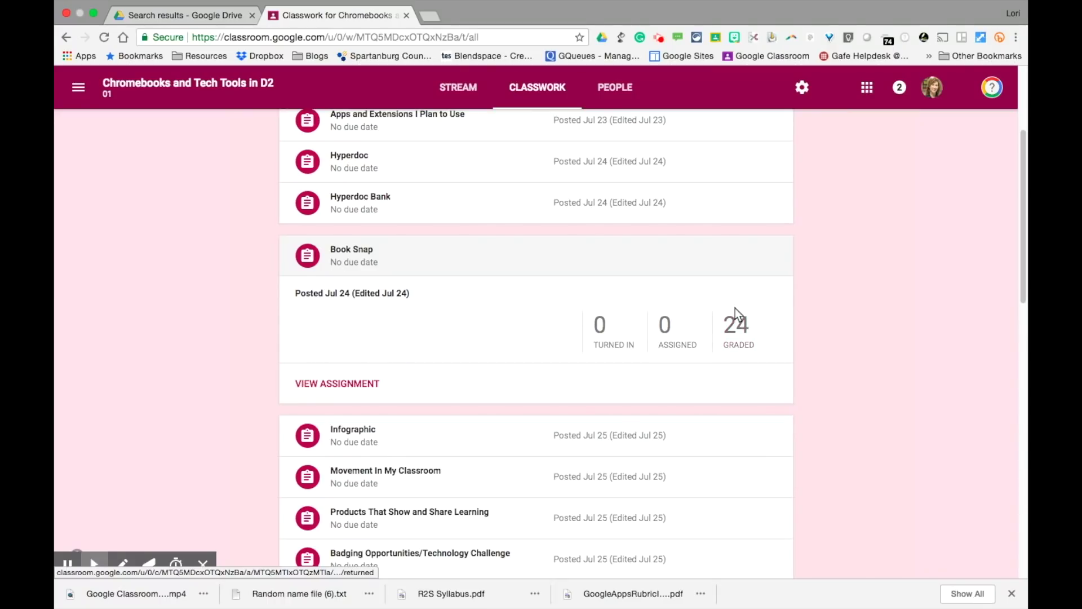
left_click(606, 333)
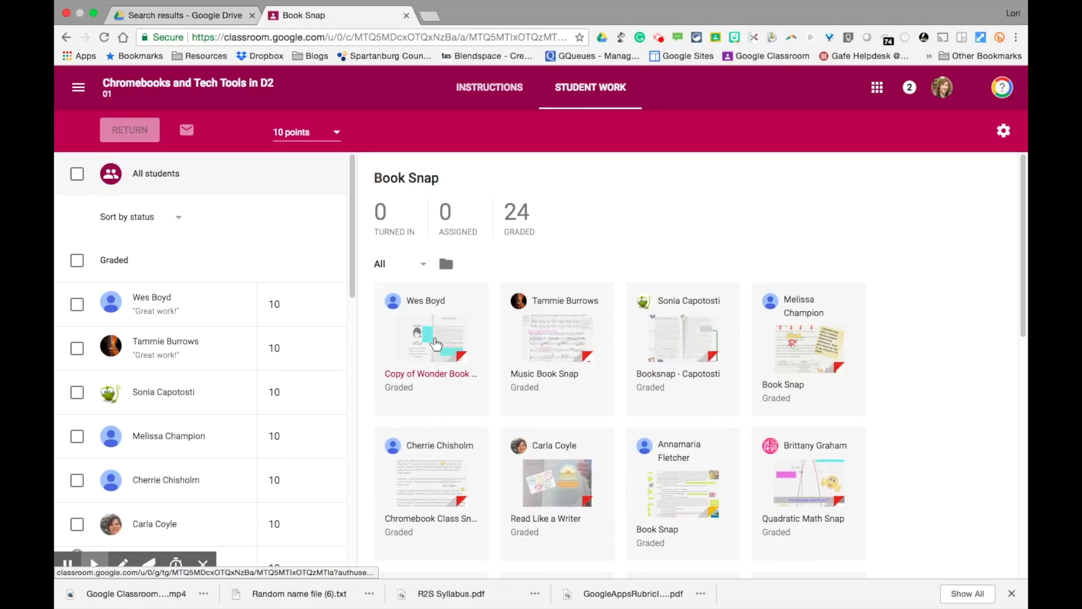
left_click(433, 341)
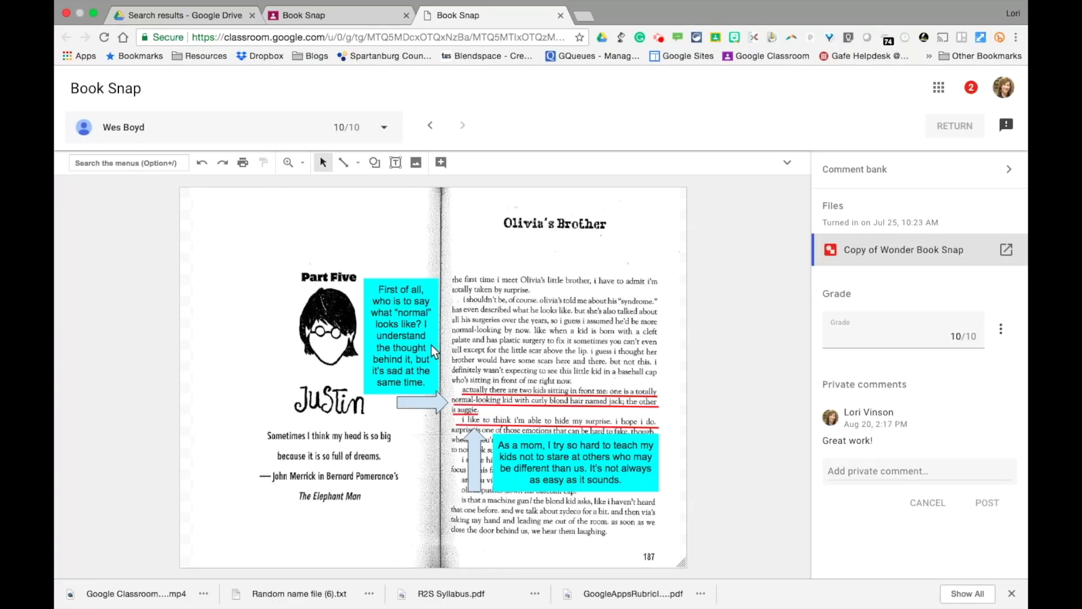
Go back through the students' Book Snap submissions to the South Carolina Gets Rich drawing, and view the student list.
left_click(431, 126)
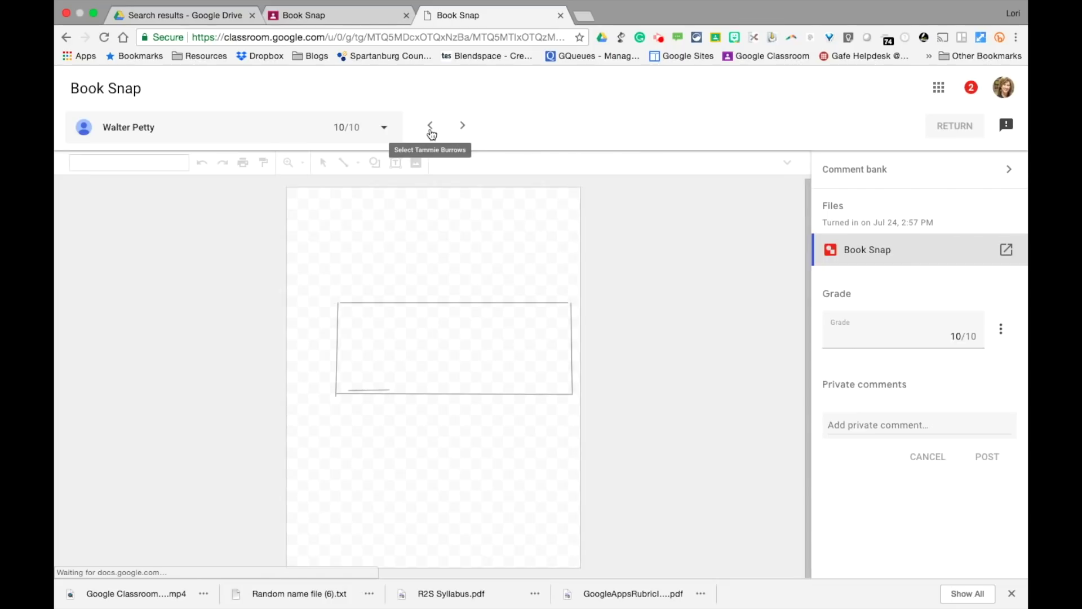
left_click(431, 131)
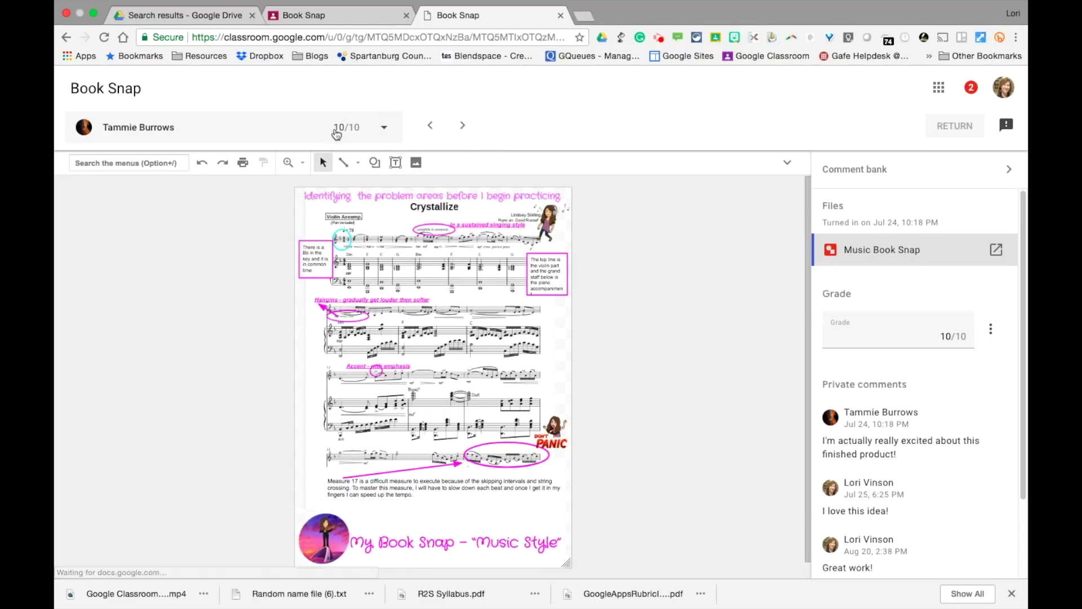
left_click(430, 128)
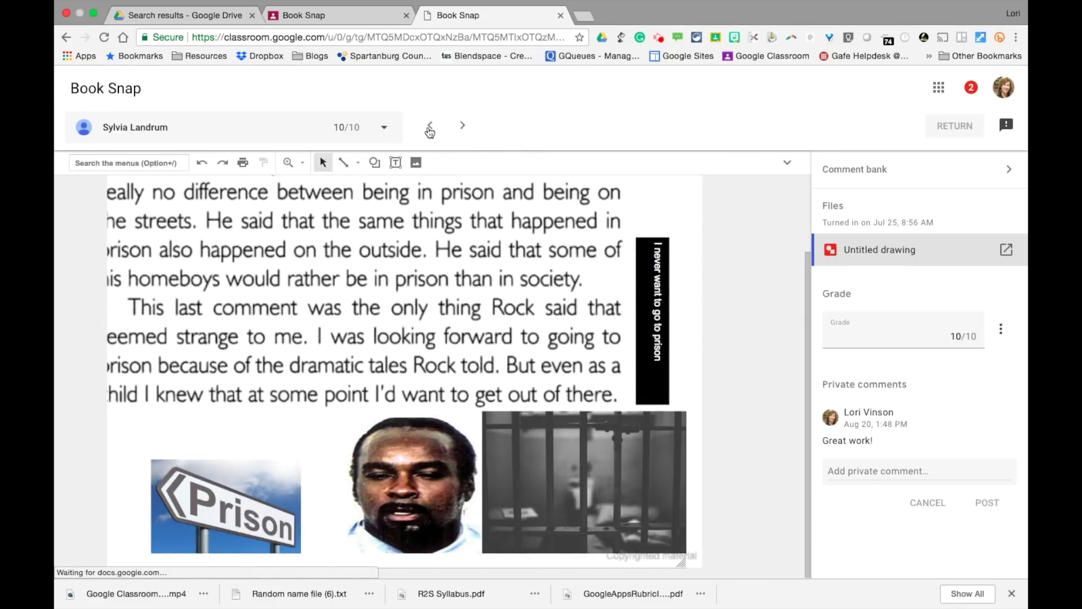
left_click(430, 129)
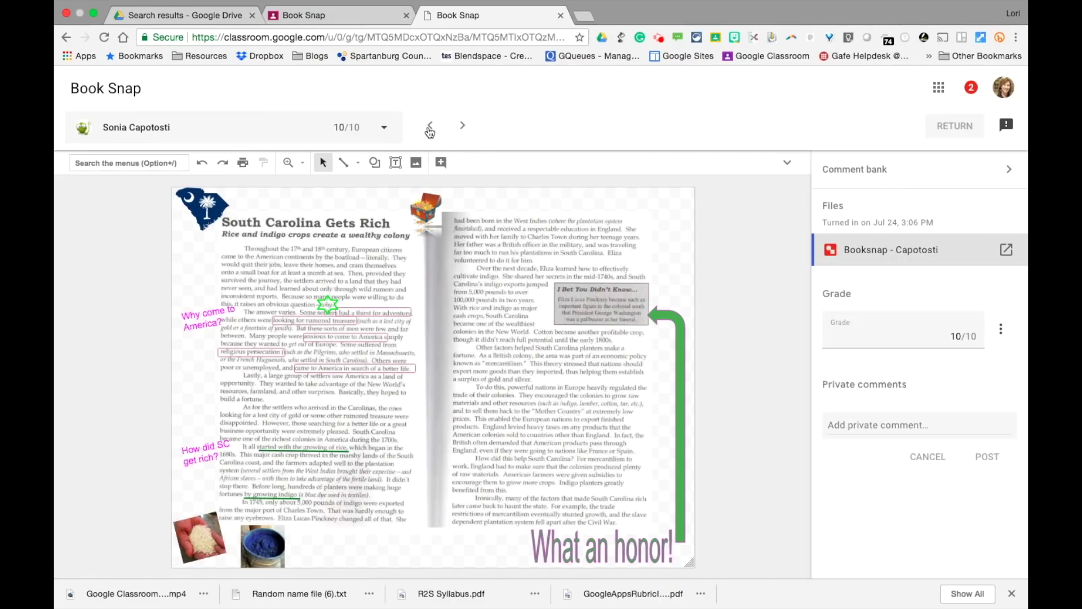
left_click(148, 129)
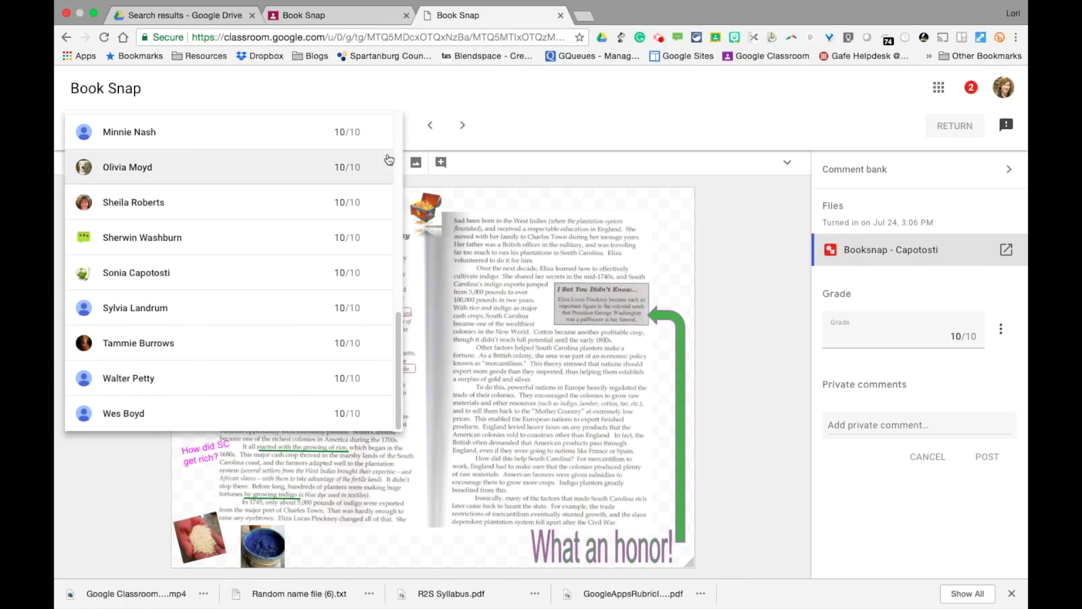
left_click(522, 129)
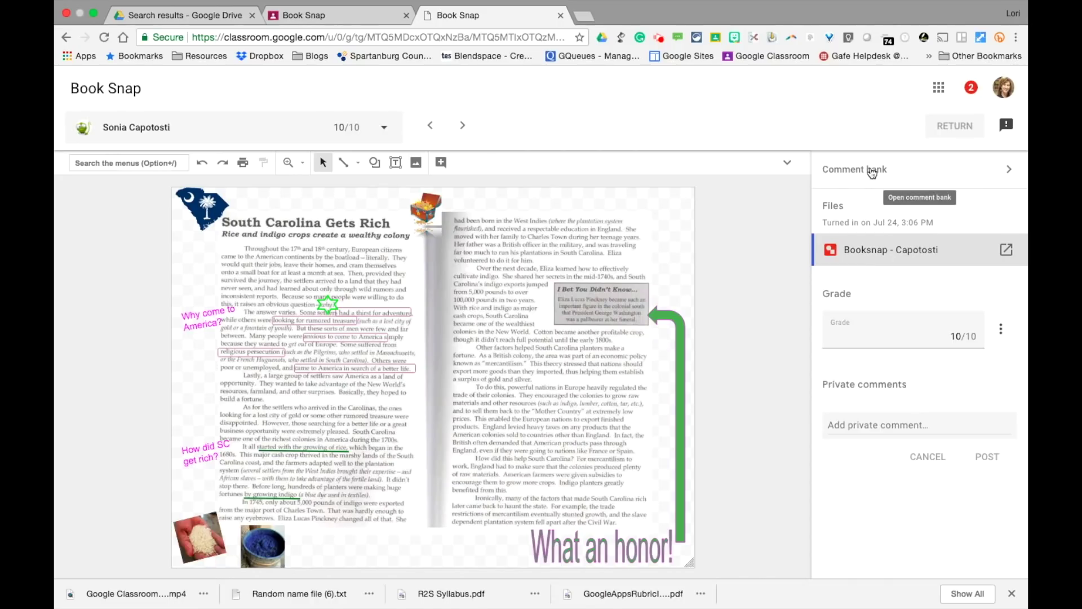
Open the comment bank and view the form for adding comments, cancelling it without adding any.
left_click(1010, 172)
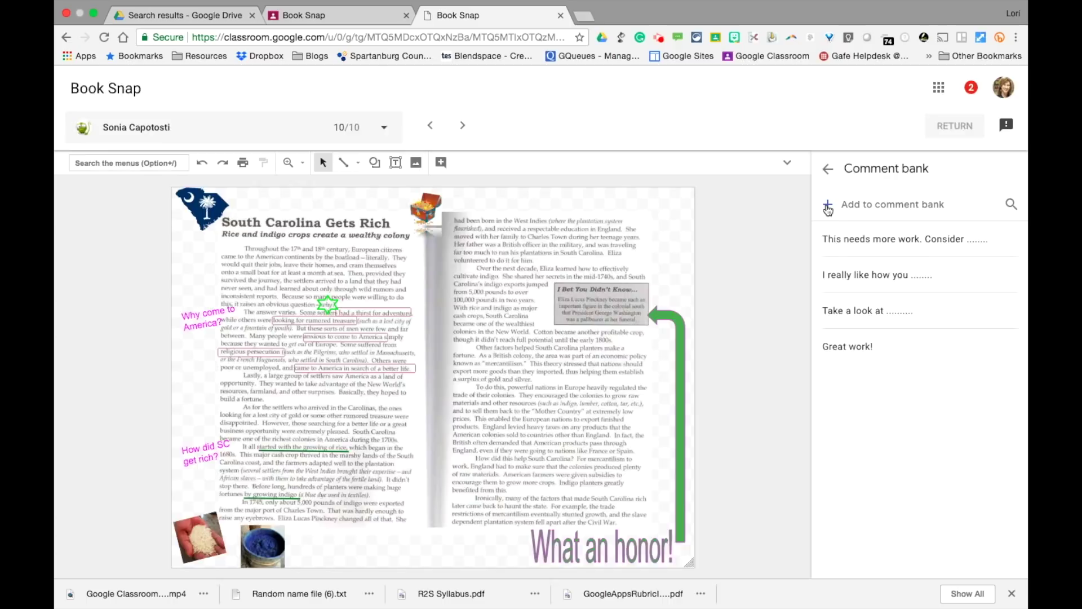
left_click(827, 207)
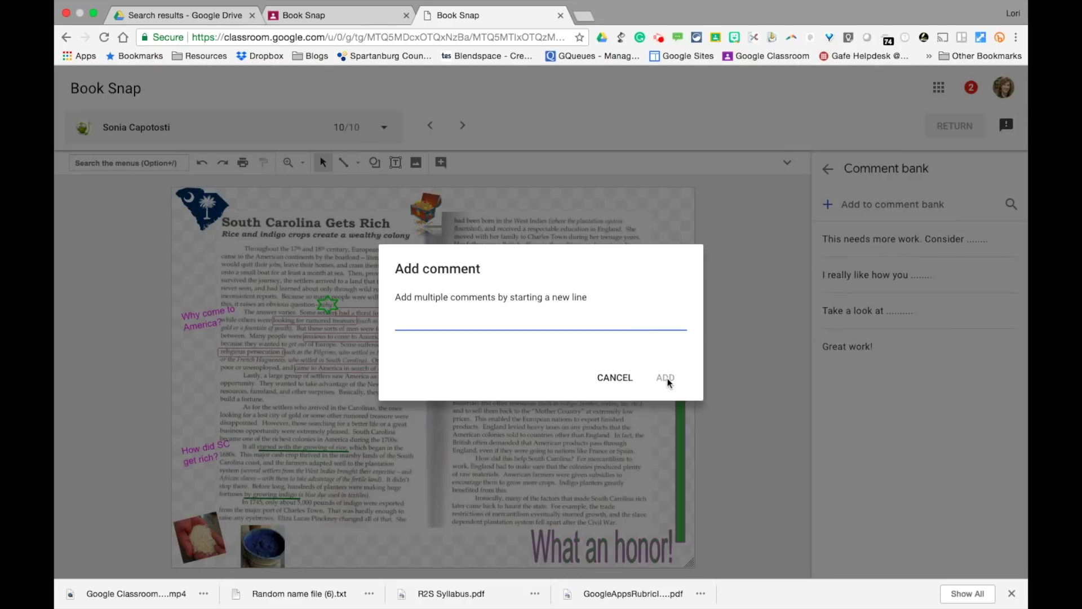
left_click(618, 378)
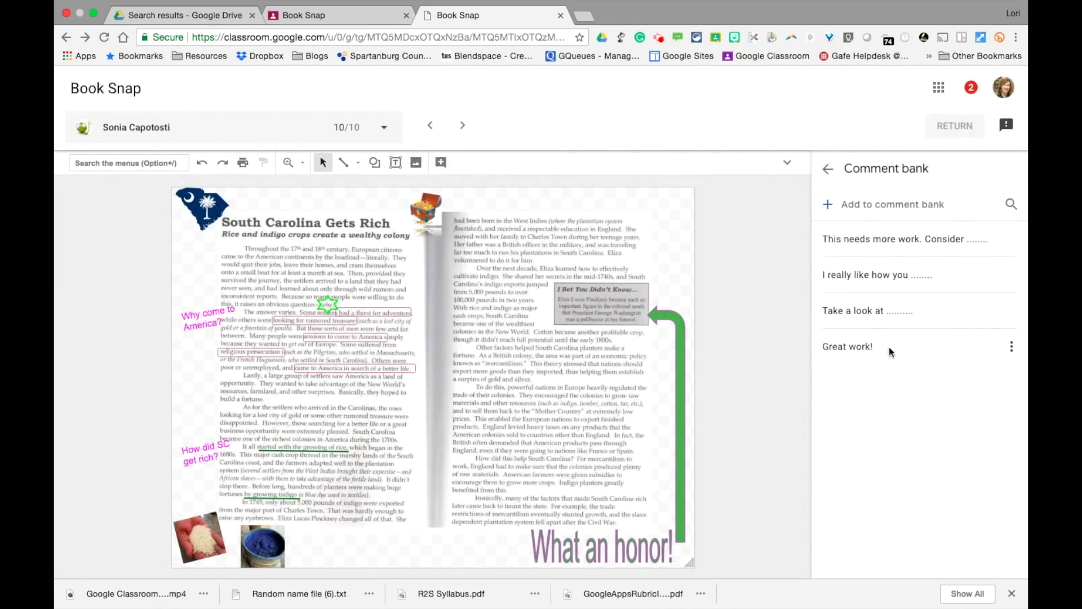
Copy the "Great work!" comment from the comment bank and post it as a private comment on this submission.
left_click(1012, 347)
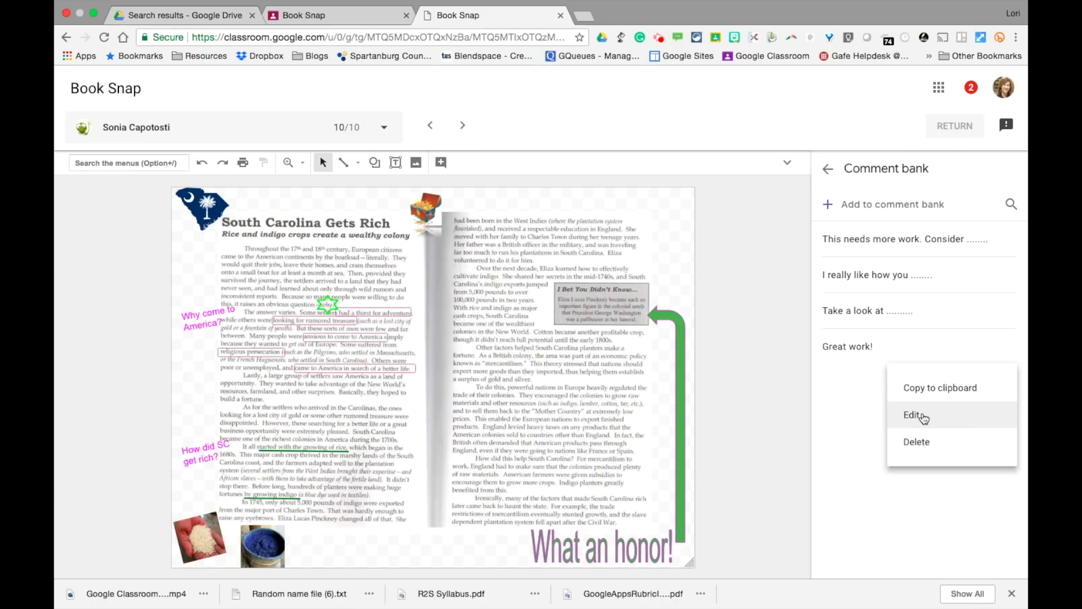
left_click(937, 387)
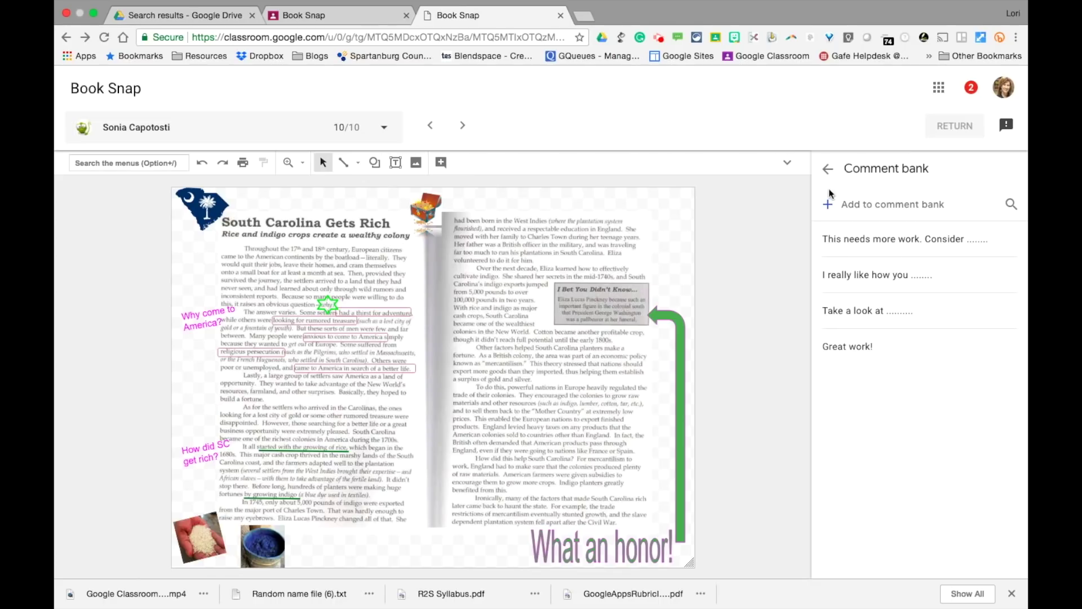
left_click(828, 172)
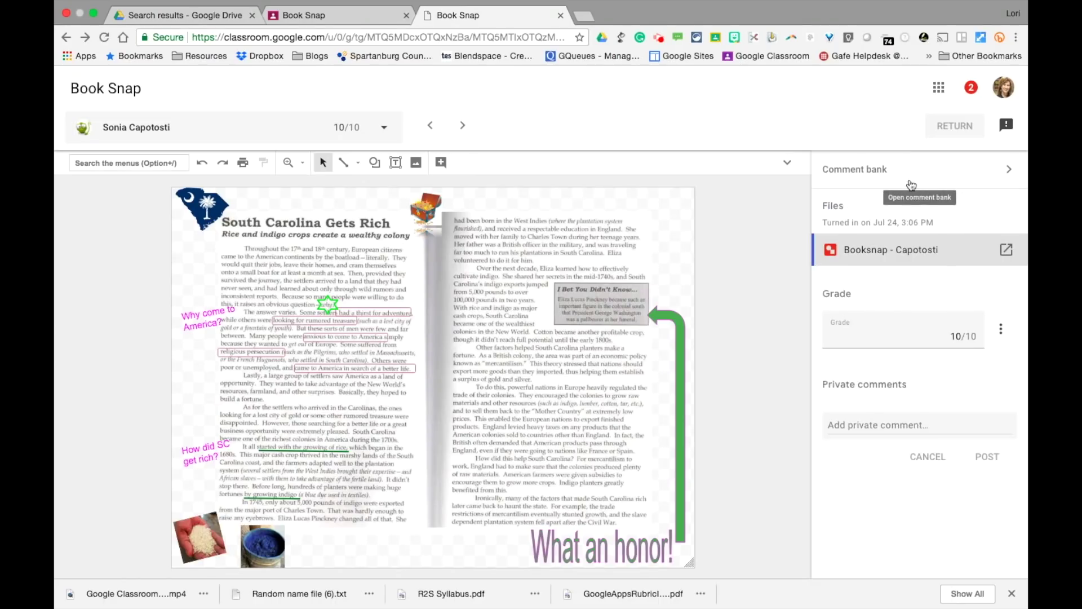
left_click(850, 423)
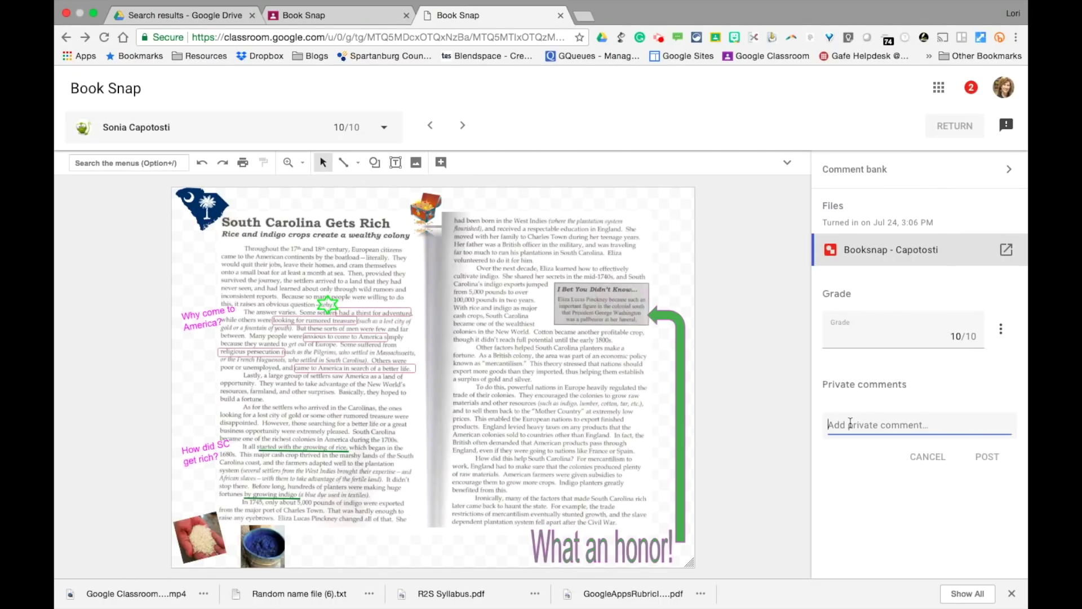
key("super+v")
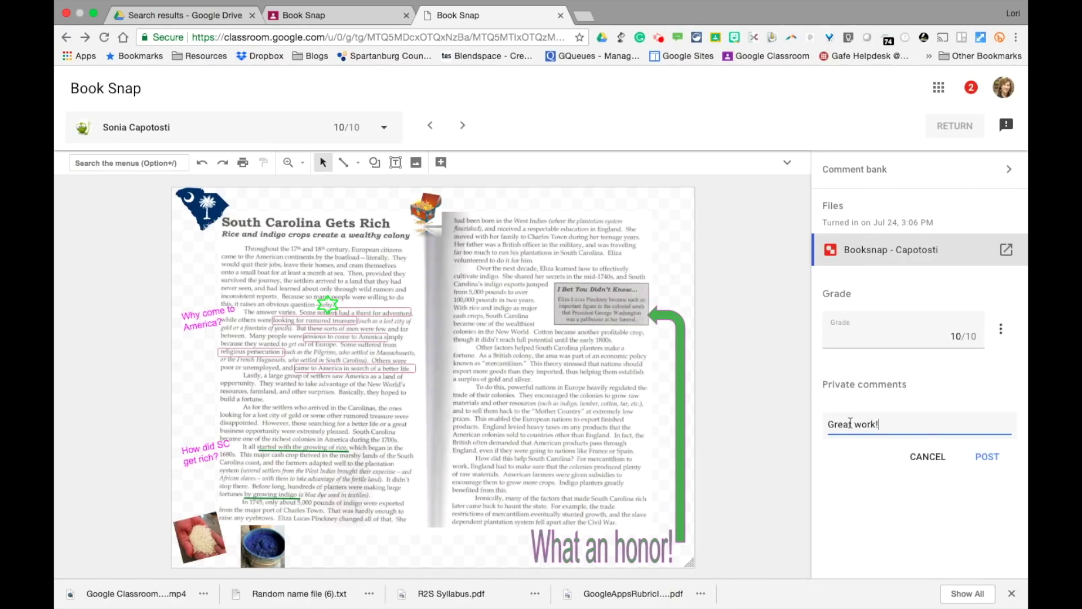
left_click(985, 457)
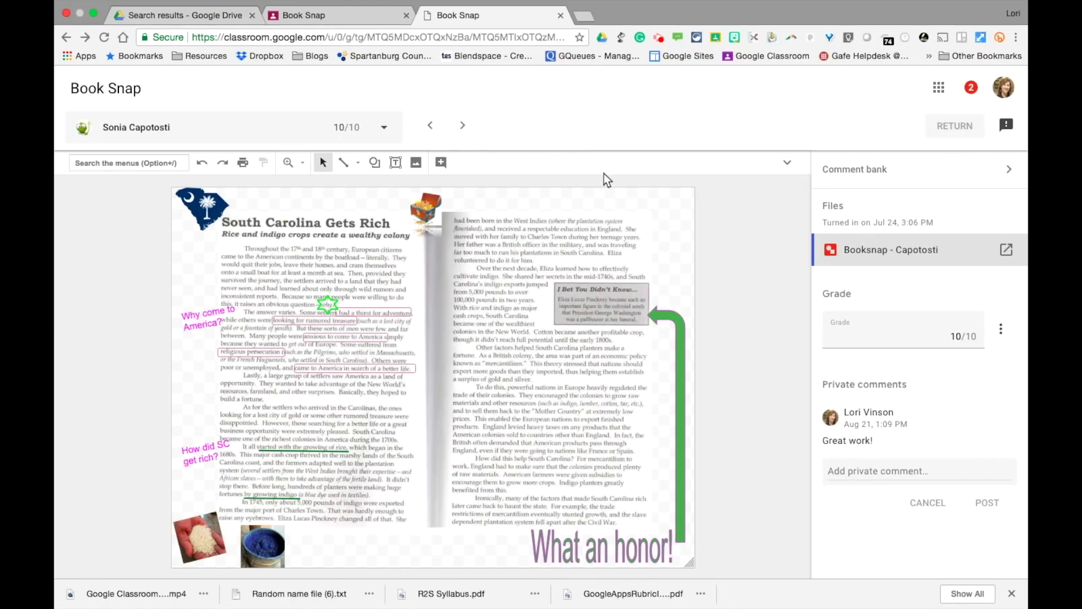
Close the submission, return to the class list, and copy the 24-student class as Copy of Chromebooks and Tech Tools in D2, section 01.
left_click(560, 16)
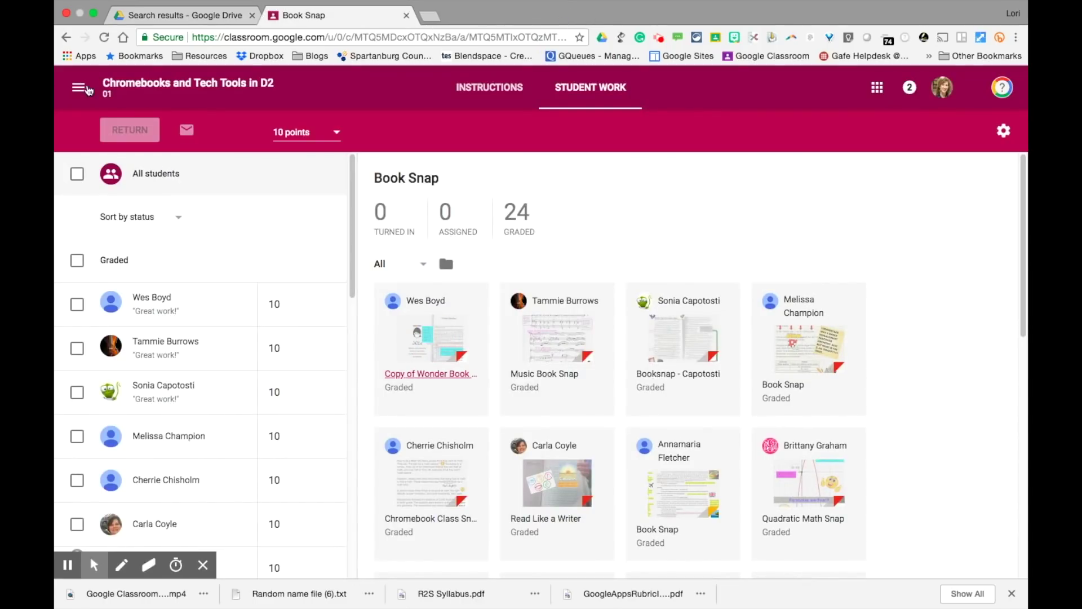
left_click(80, 90)
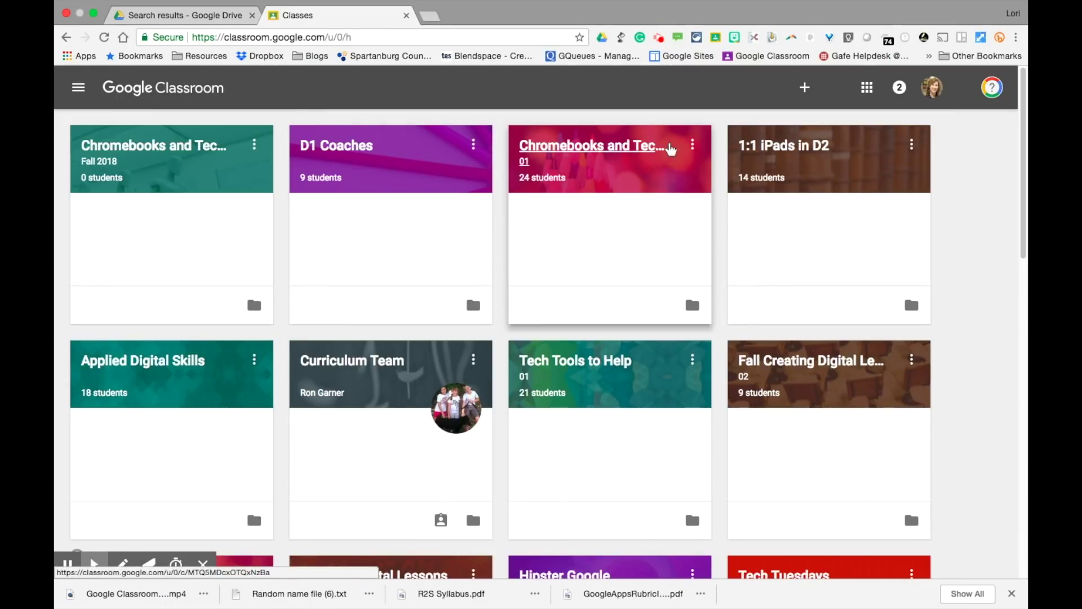
left_click(693, 146)
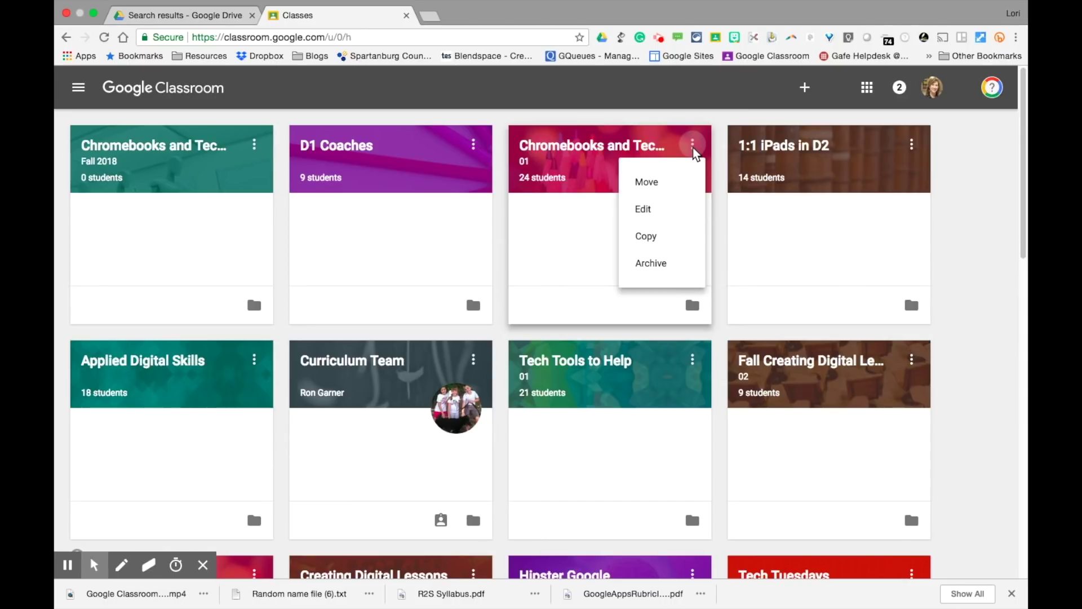
left_click(651, 241)
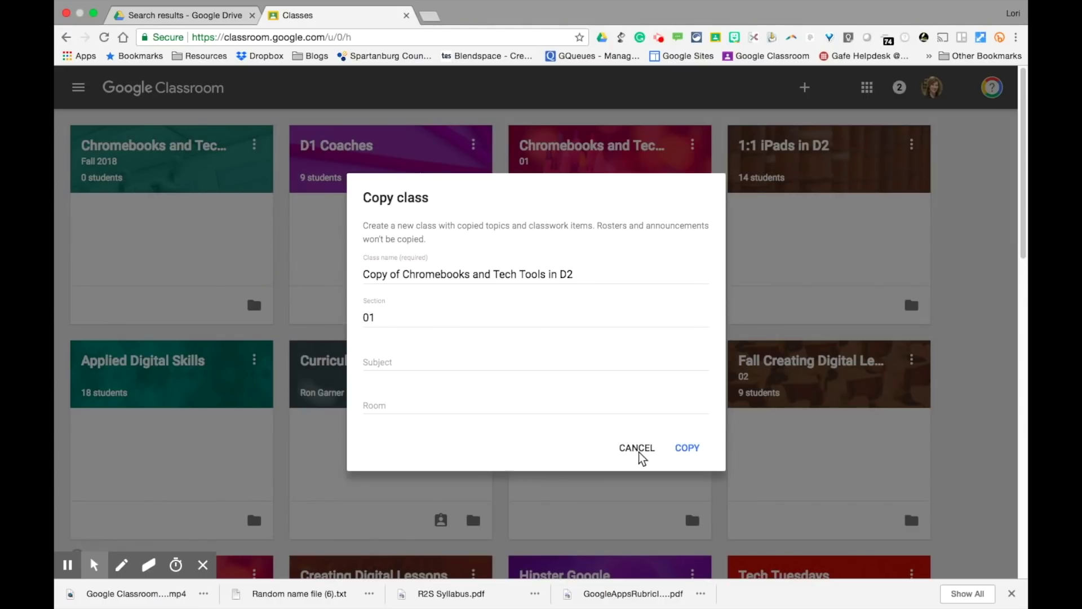
left_click(687, 449)
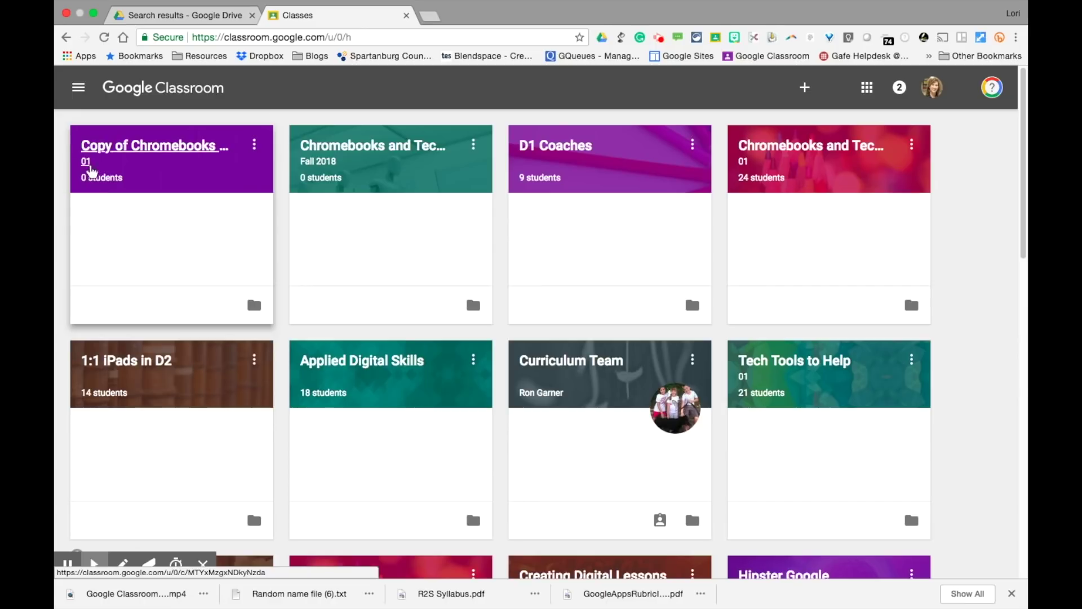
Look through the class list in the main navigation and open the general Classroom settings page.
left_click(80, 89)
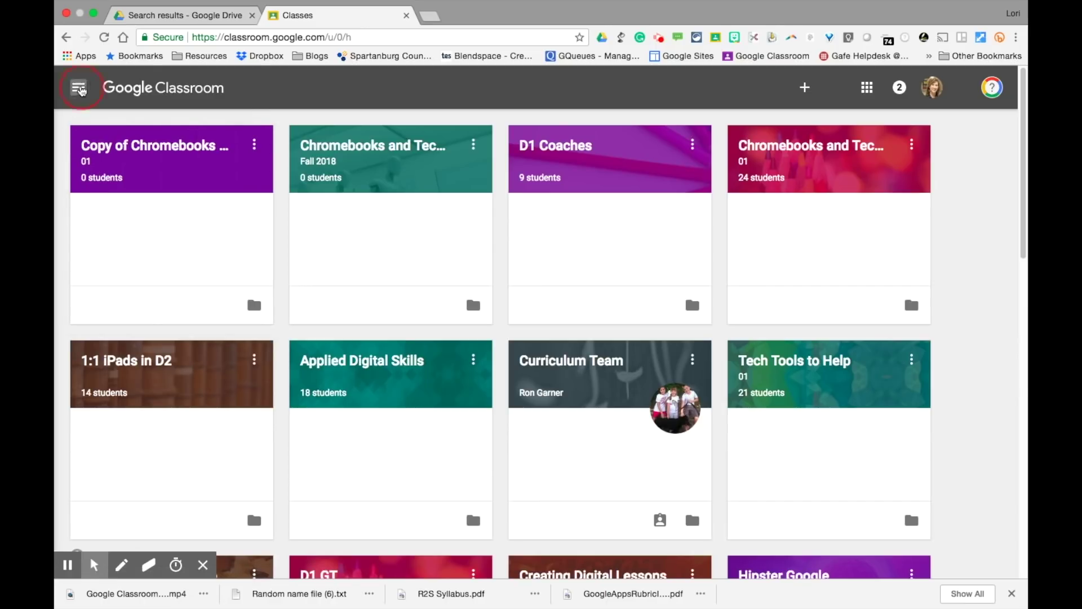
scroll(125, 322, "down", 1)
scroll(125, 321, "down", 10)
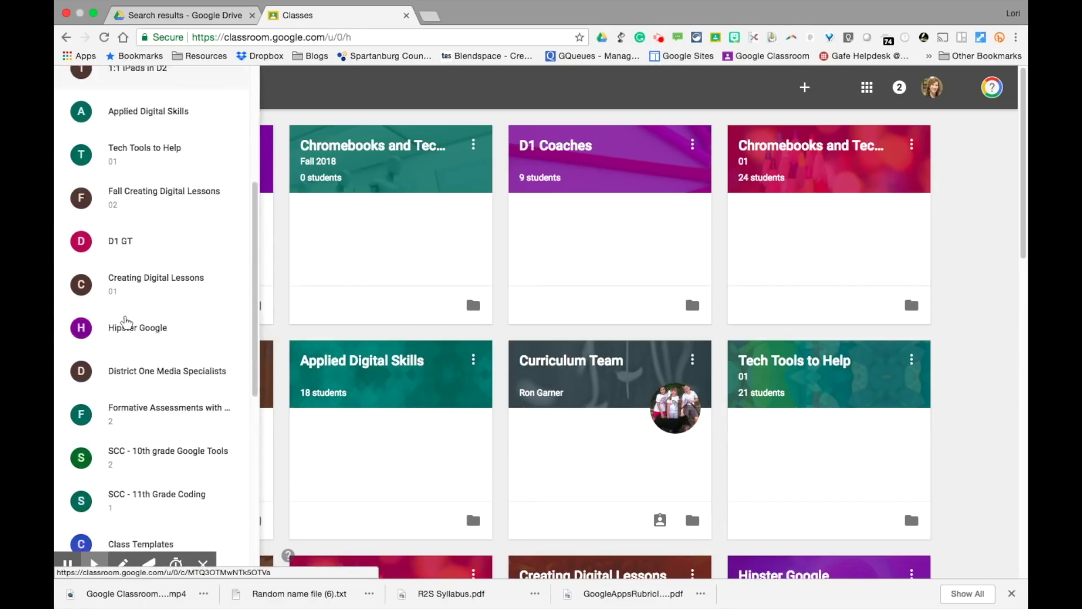
scroll(125, 322, "up", 1)
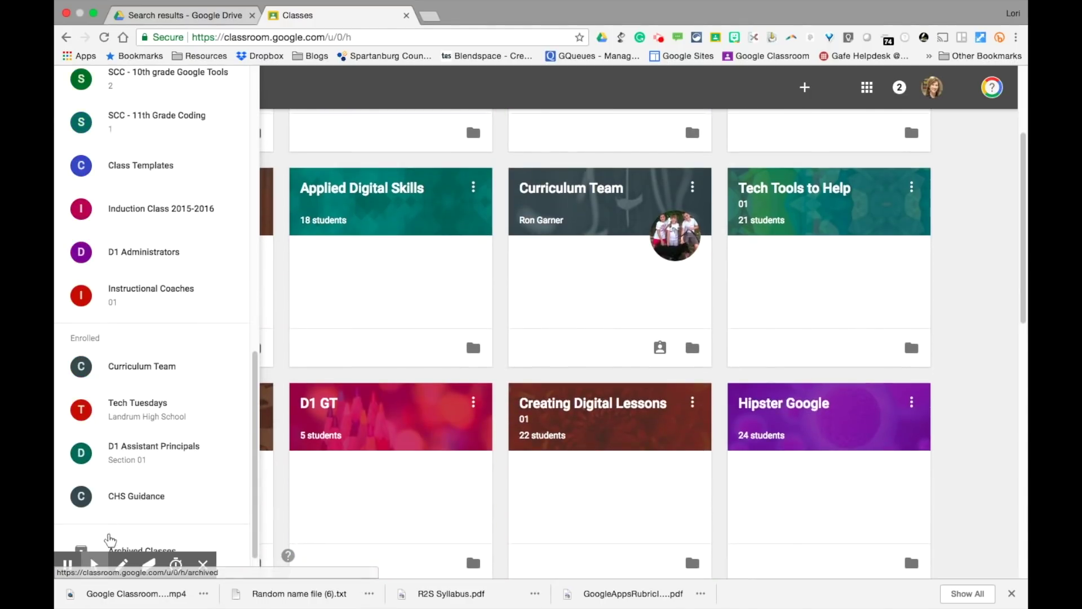
scroll(125, 503, "down", 1)
left_click(124, 543)
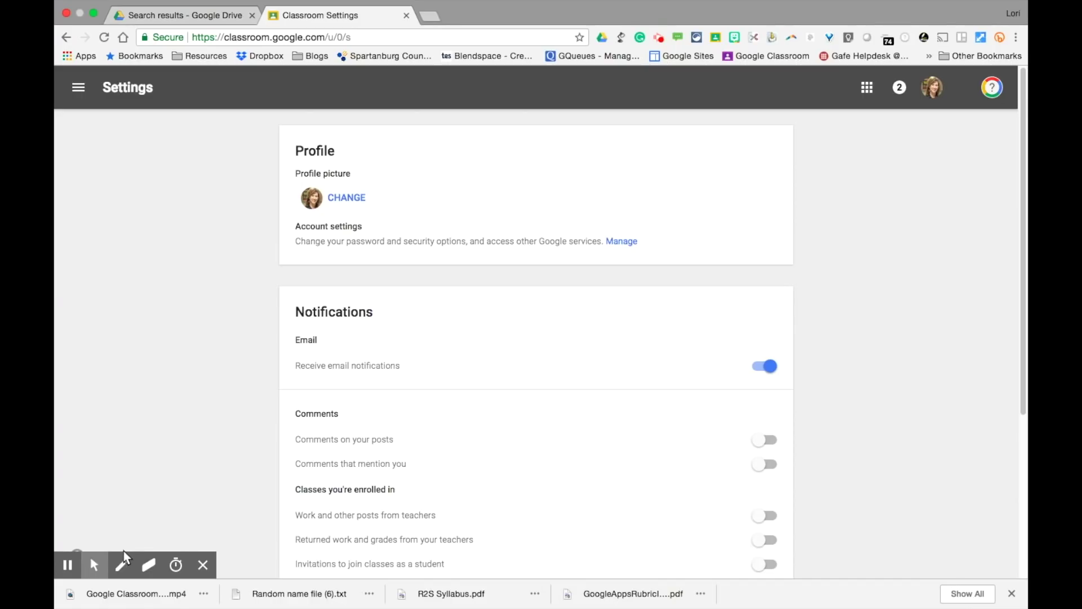
Switch Receive email notifications off and back on in the Notifications settings.
scroll(437, 457, "down", 5)
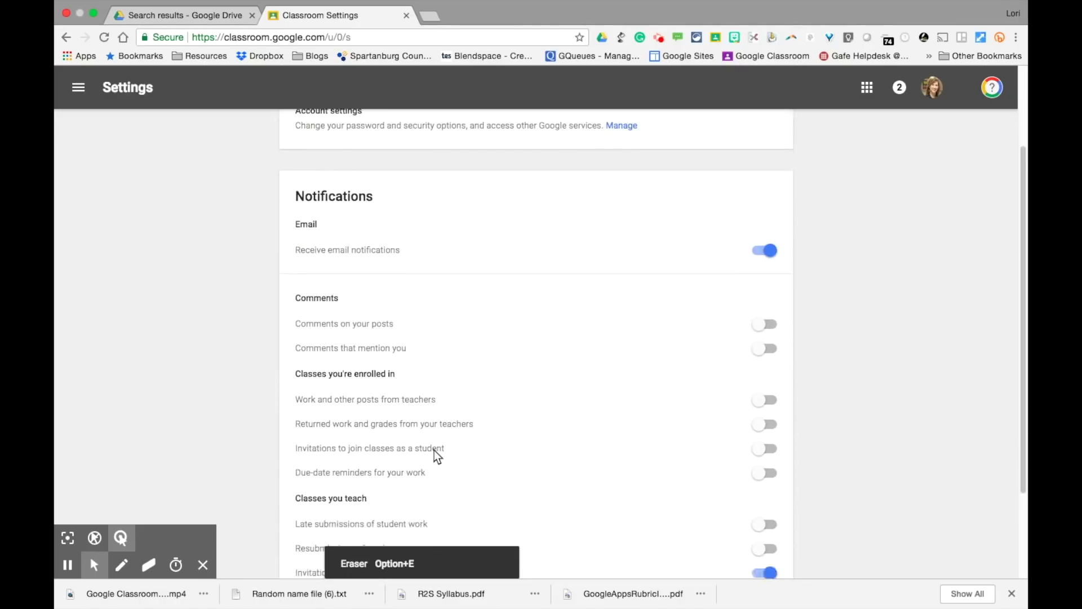
scroll(437, 457, "up", 2)
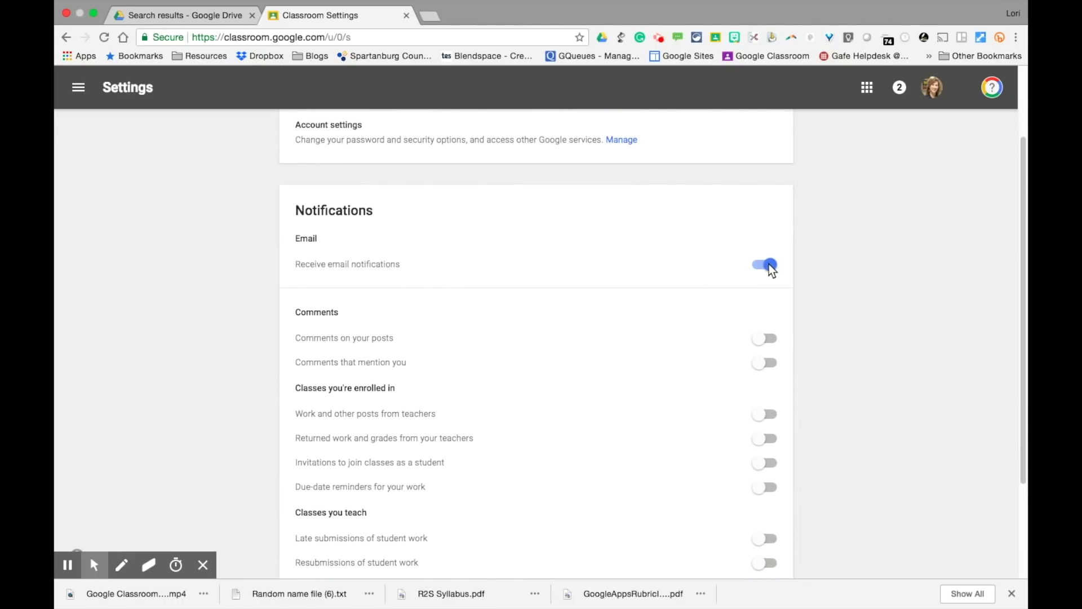
left_click(770, 267)
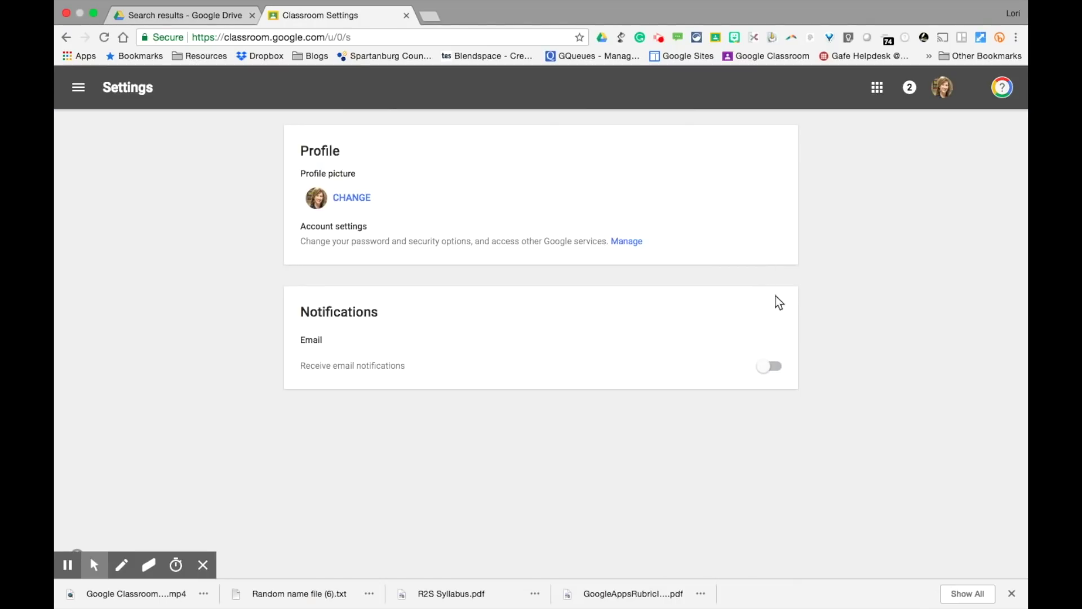
left_click(768, 369)
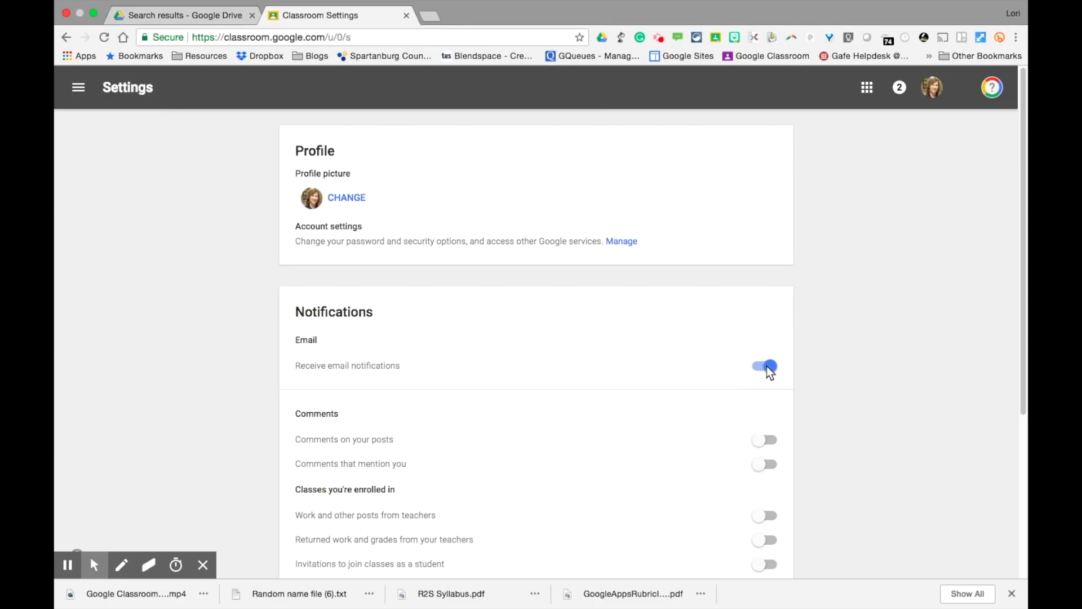
Review the comment, enrolled-class and taught-class notification options, and expand Class notifications to examine the switches for each class.
scroll(672, 423, "down", 2)
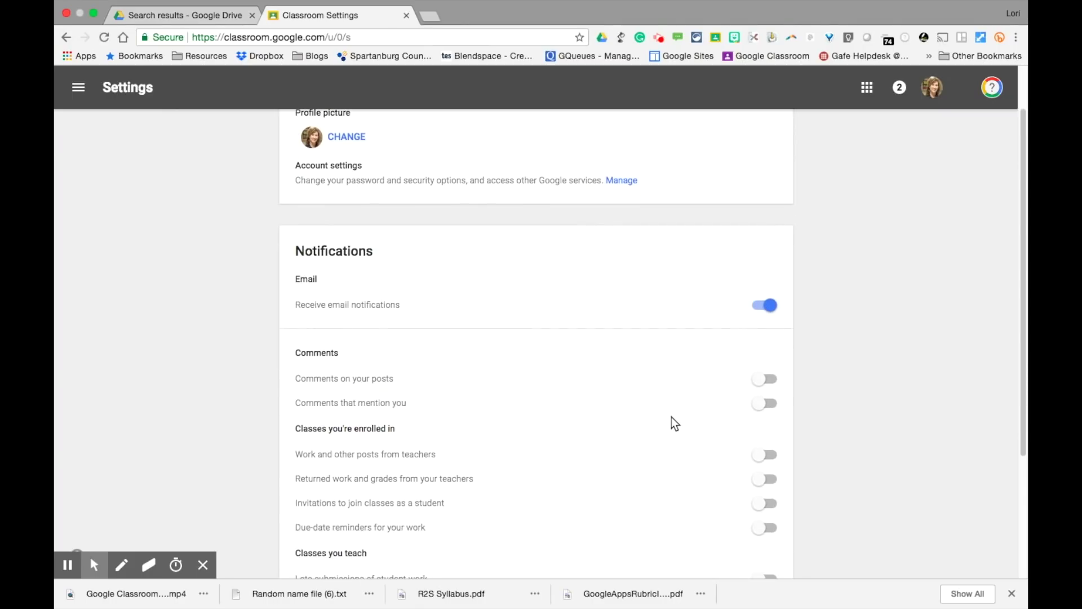
scroll(674, 424, "down", 3)
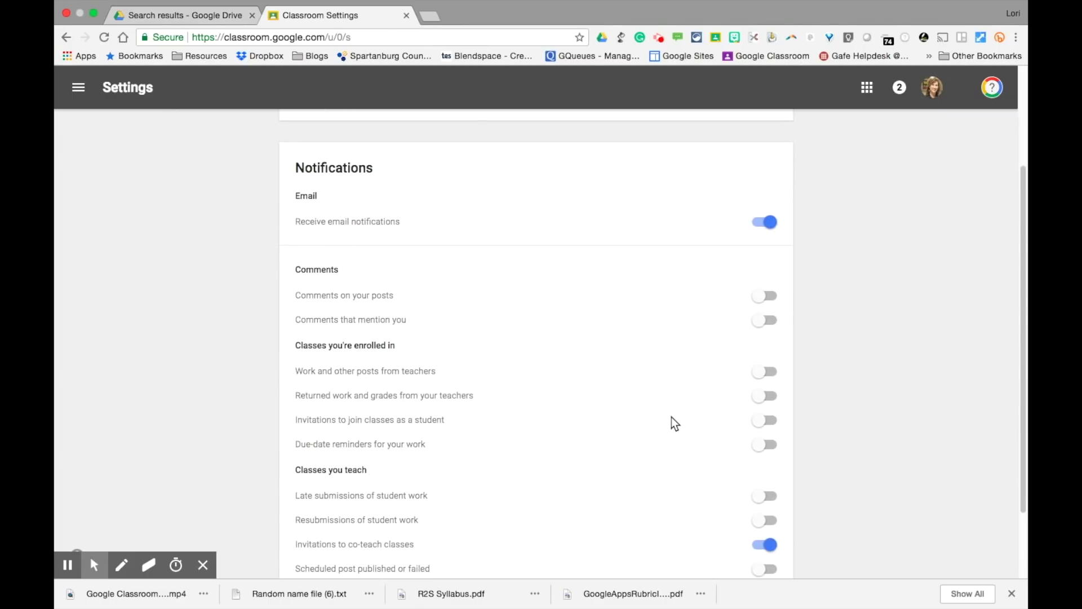
scroll(675, 424, "down", 3)
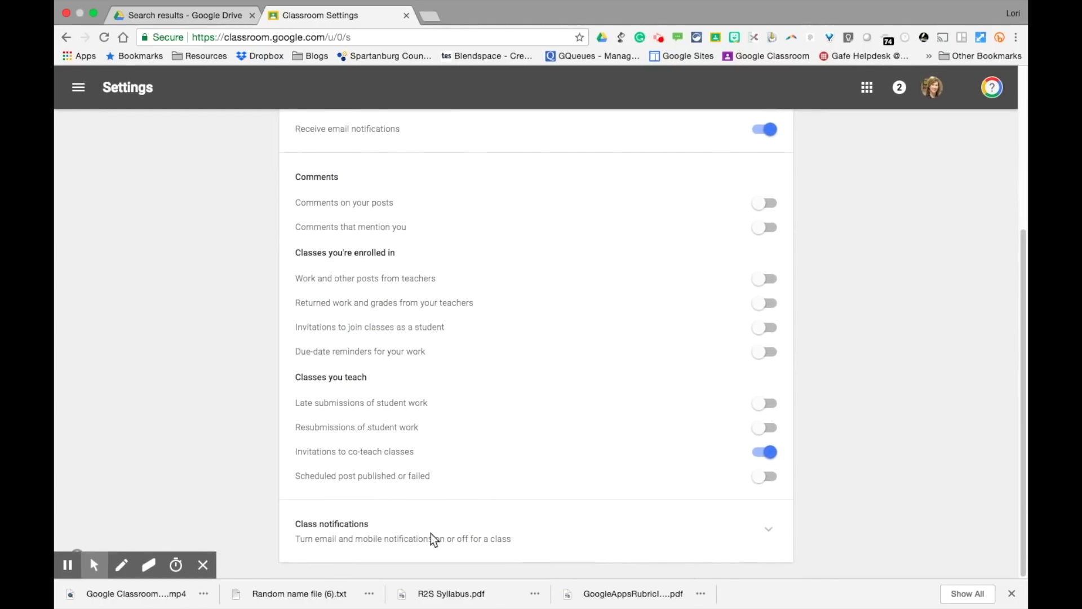
left_click(769, 534)
scroll(769, 536, "down", 3)
scroll(769, 535, "down", 4)
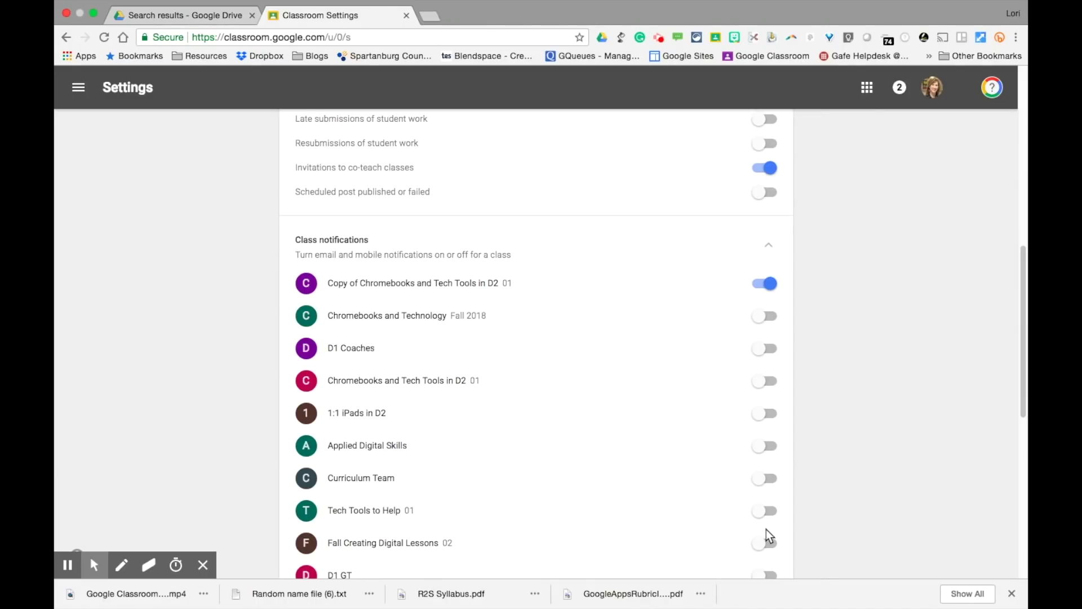
scroll(733, 479, "down", 4)
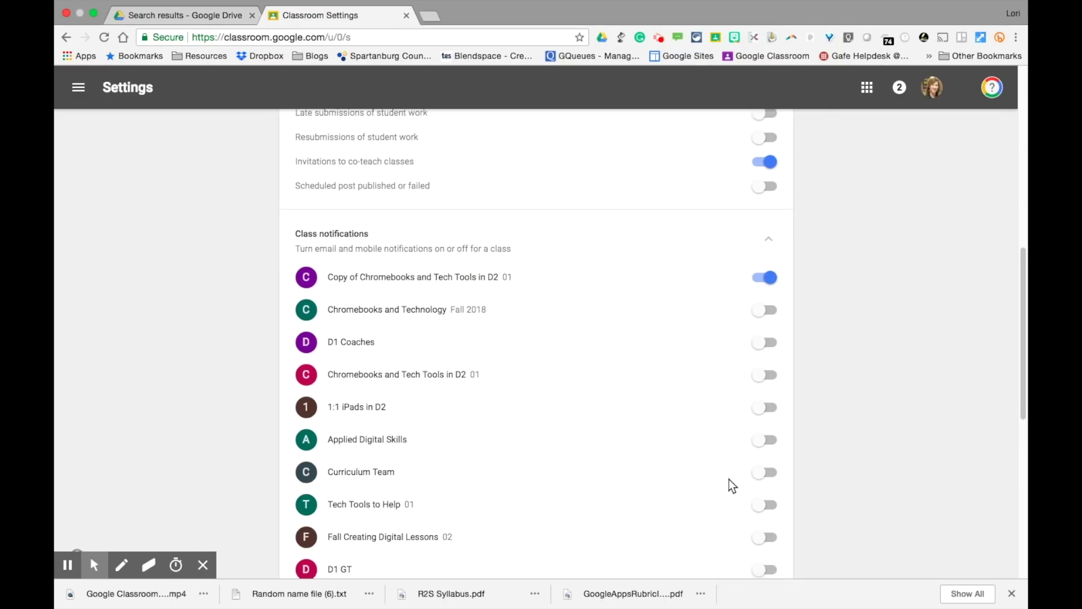
scroll(733, 486, "down", 4)
scroll(732, 486, "up", 6)
scroll(732, 486, "up", 10)
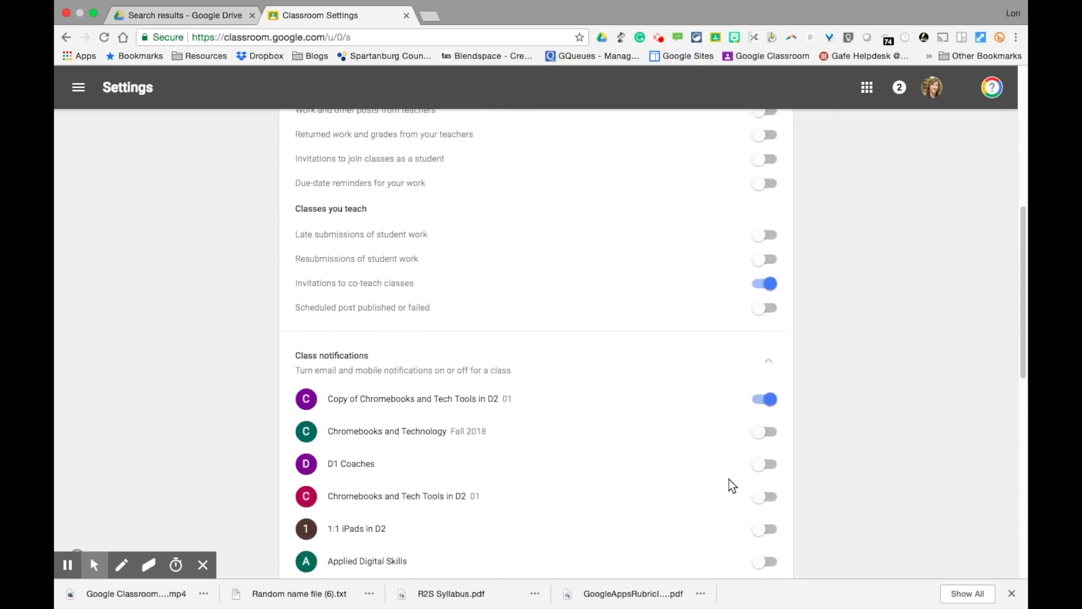
scroll(733, 486, "up", 1)
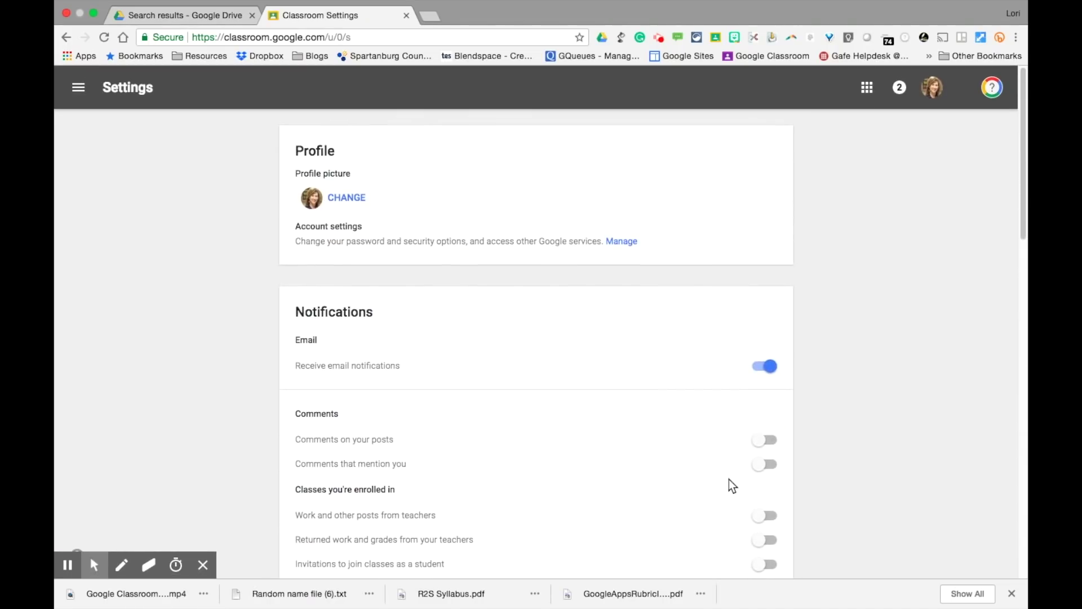